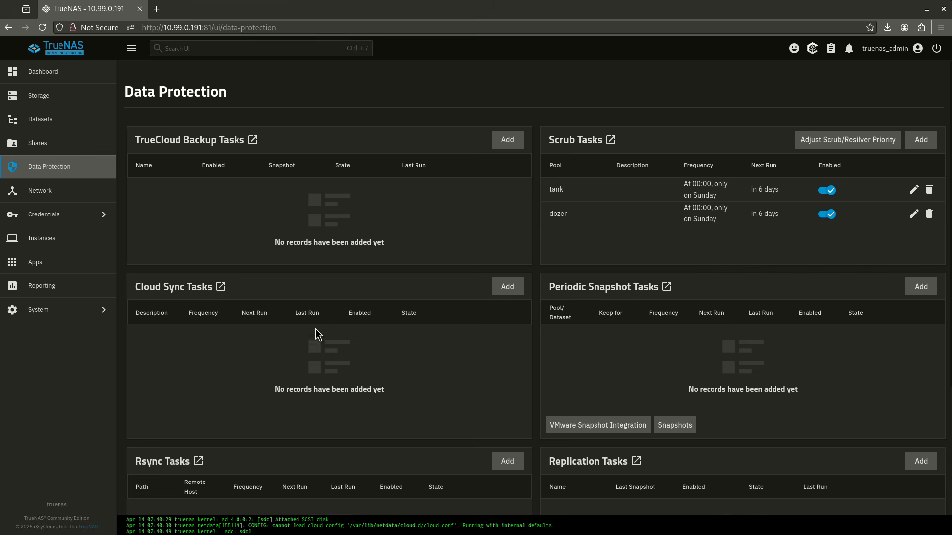
# Step: Review the existing scrub, snapshot, replication and S.M.A.R.T. task sections on the Data Protection page
pyautogui.scroll(-4, 371, 272)
pyautogui.scroll(2, 535, 353)
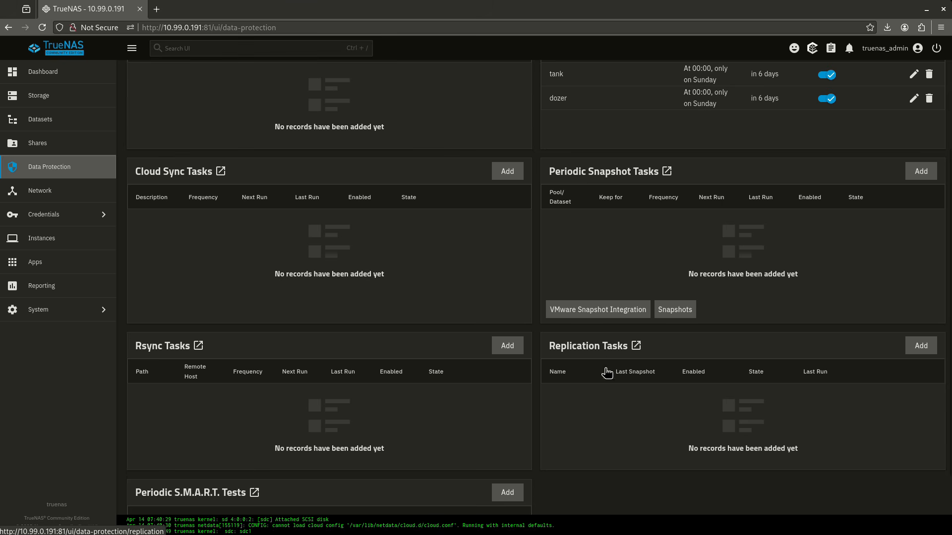
pyautogui.scroll(3, 600, 350)
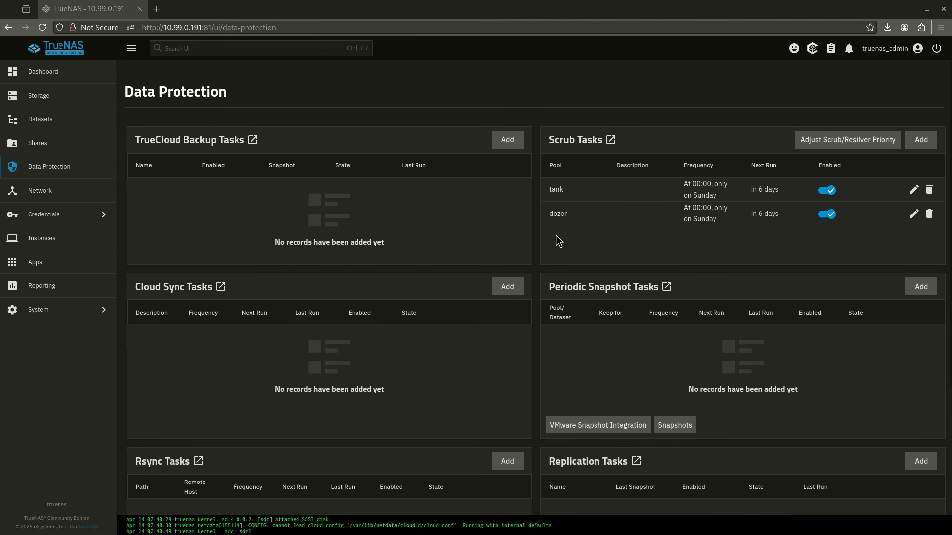
pyautogui.scroll(-3, 460, 252)
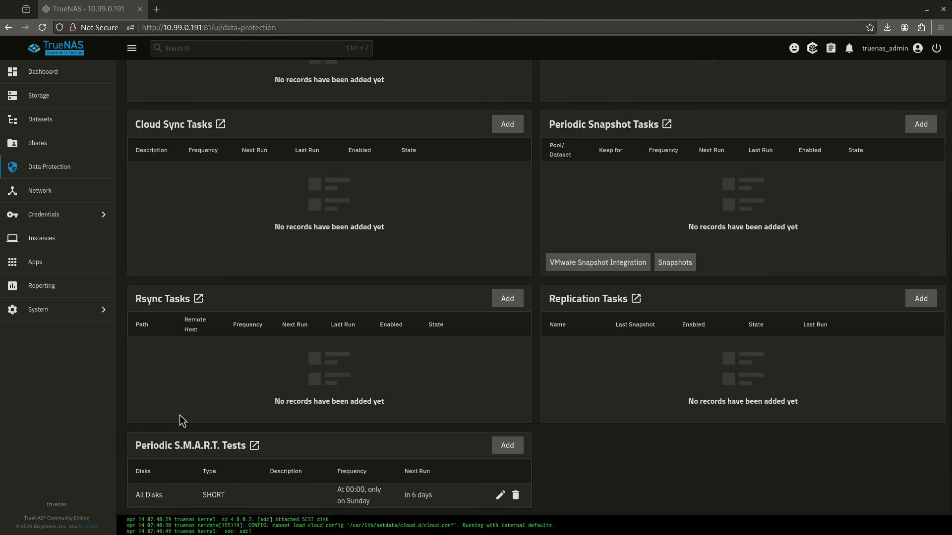
pyautogui.scroll(3, 180, 414)
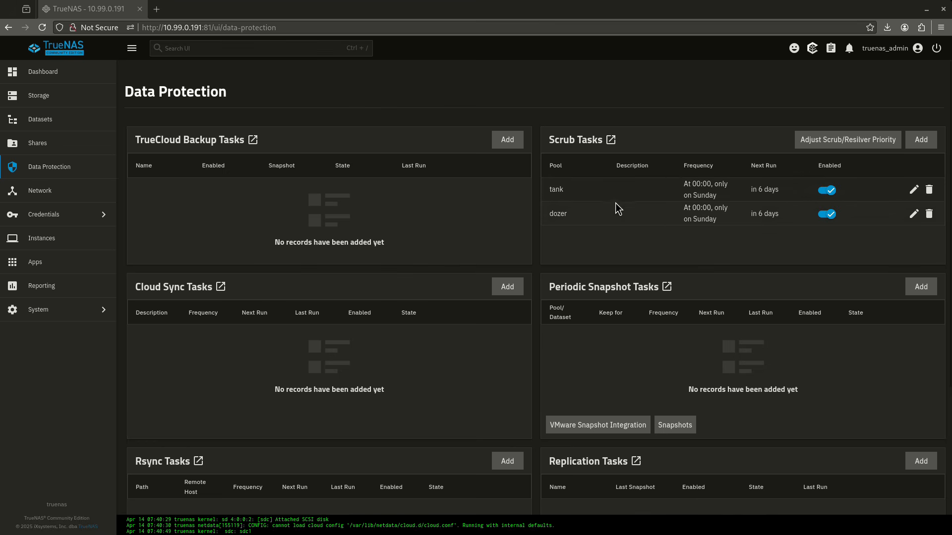
# Step: Draft a new scrub task for the tank pool with a threshold of 6 days and a weekly schedule
pyautogui.click(919, 144)
pyautogui.click(790, 131)
pyautogui.click(773, 157)
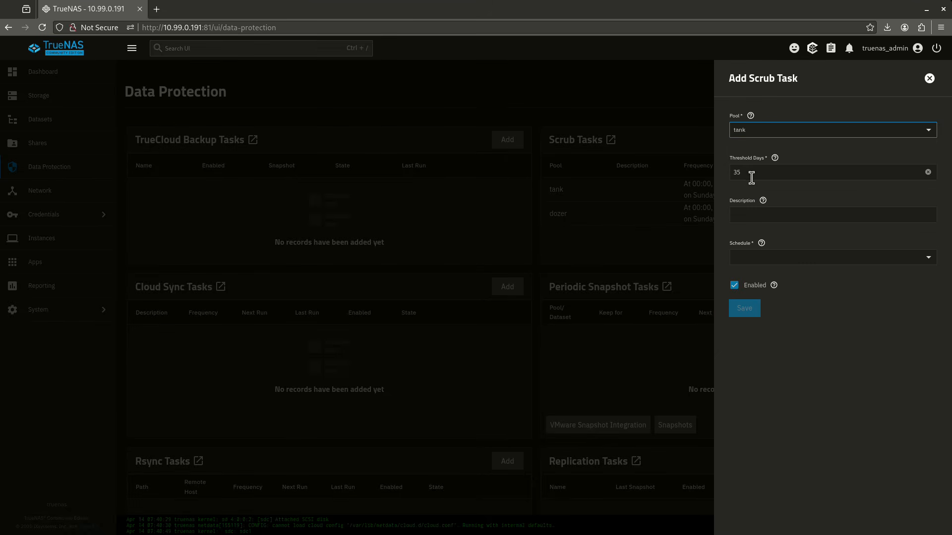
pyautogui.moveTo(751, 177); pyautogui.dragTo(665, 183)
pyautogui.write('7')
pyautogui.press('BackSpace')
pyautogui.write('6')
pyautogui.click(793, 263)
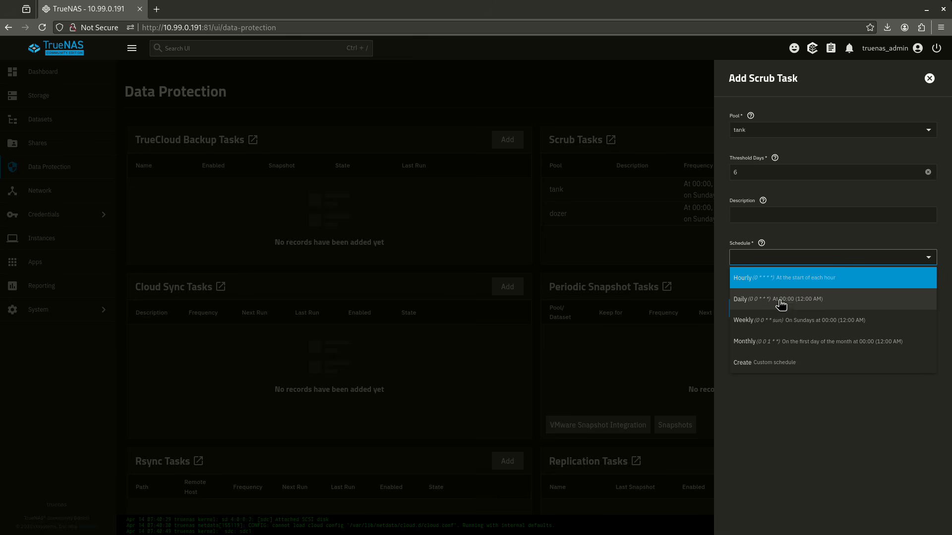
pyautogui.click(772, 329)
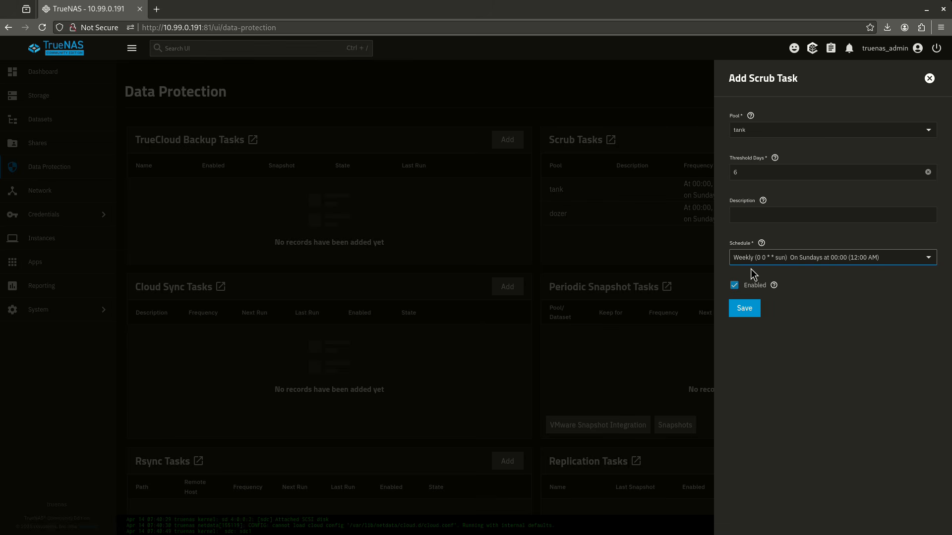
# Step: Set the draft scrub task's threshold to 8 days, and discard the task without saving
pyautogui.doubleClick(754, 172)
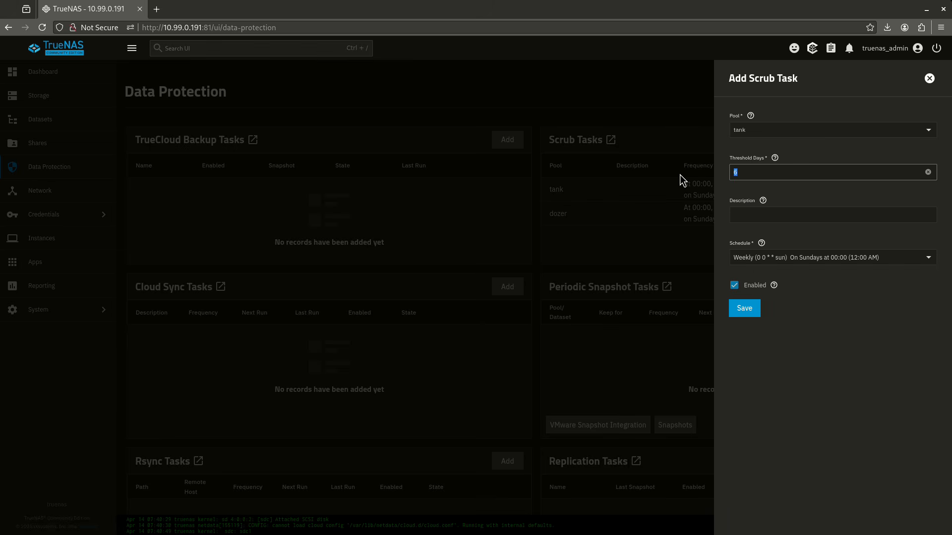
pyautogui.write('7')
pyautogui.press('BackSpace')
pyautogui.write('8')
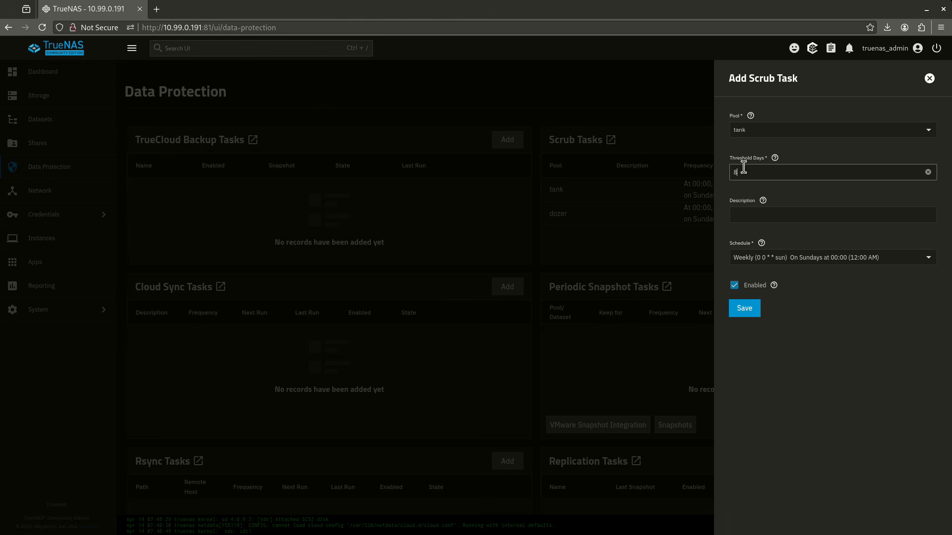
pyautogui.click(930, 78)
pyautogui.click(539, 311)
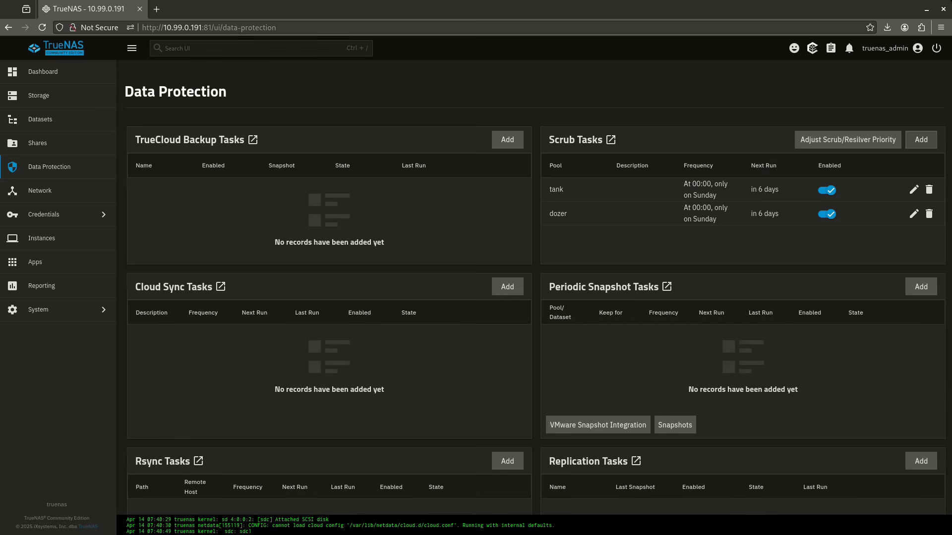
# Step: Draft a periodic S.M.A.R.T. test of type SHORT for all disks on a weekly schedule
pyautogui.scroll(-3, 474, 285)
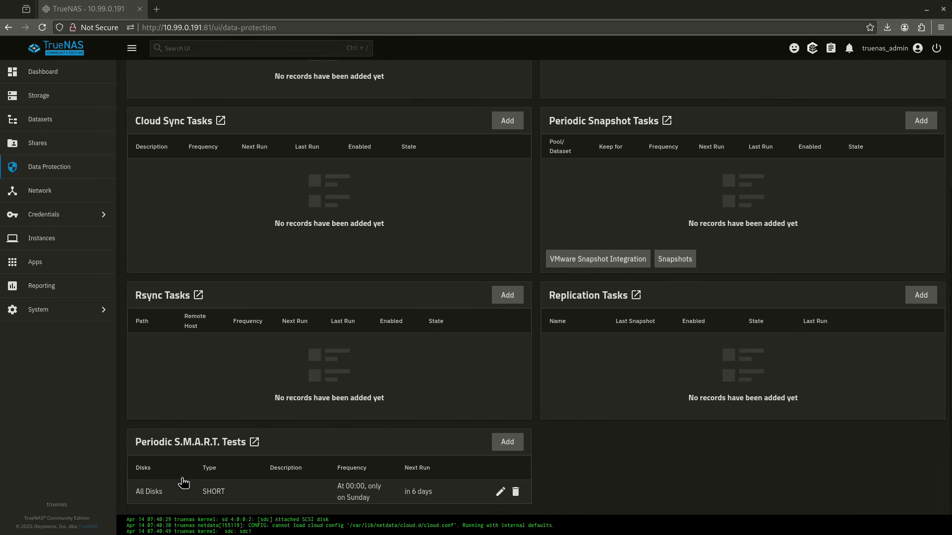
pyautogui.click(516, 445)
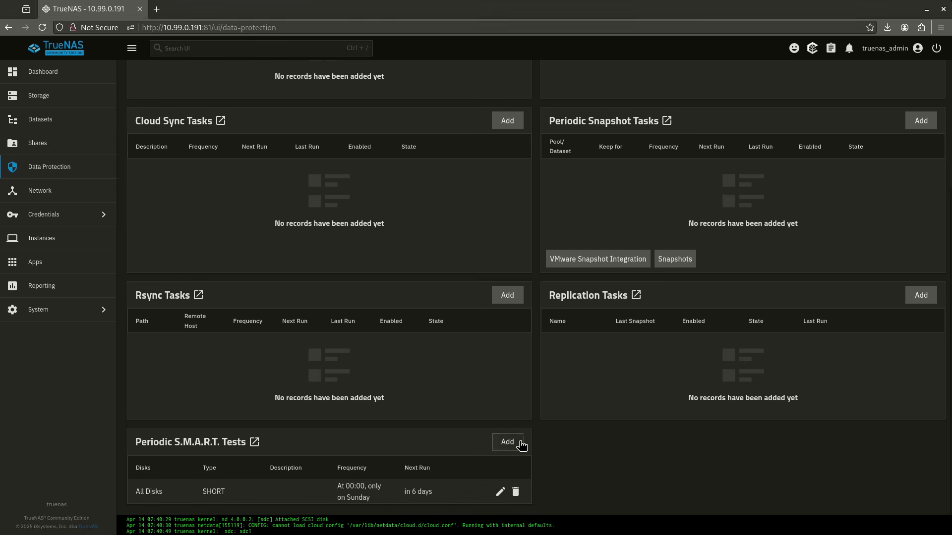
pyautogui.click(741, 110)
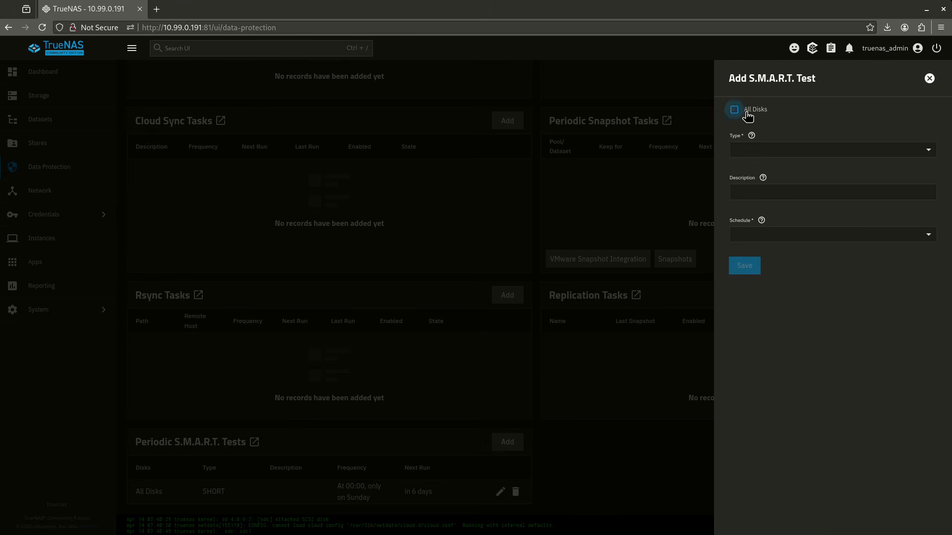
pyautogui.click(758, 150)
pyautogui.click(751, 172)
pyautogui.click(757, 234)
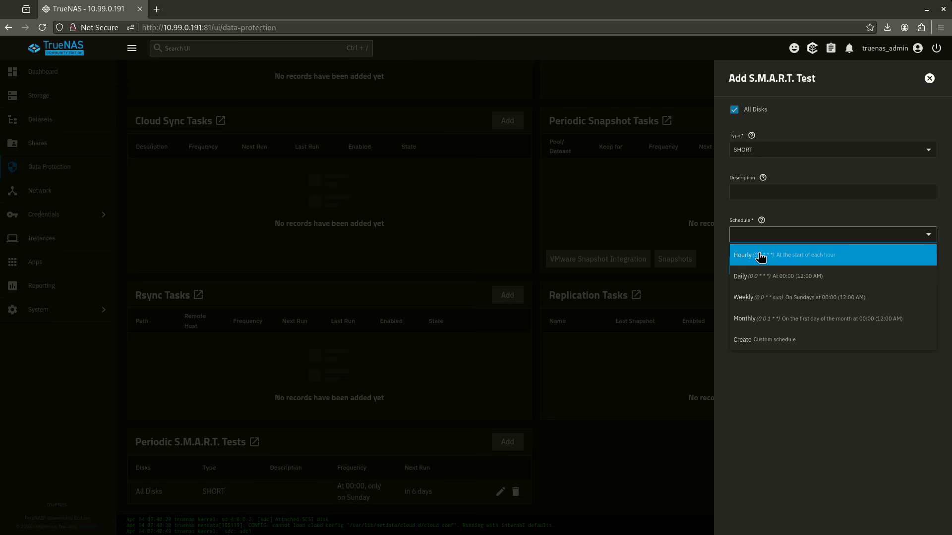
pyautogui.click(760, 298)
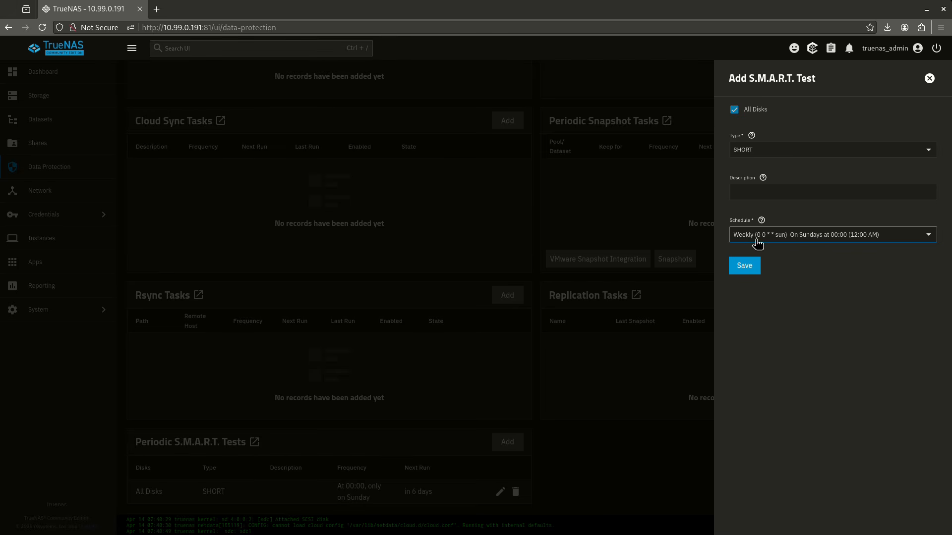
# Step: Check the available S.M.A.R.T. test types and discard the unsaved test
pyautogui.click(758, 153)
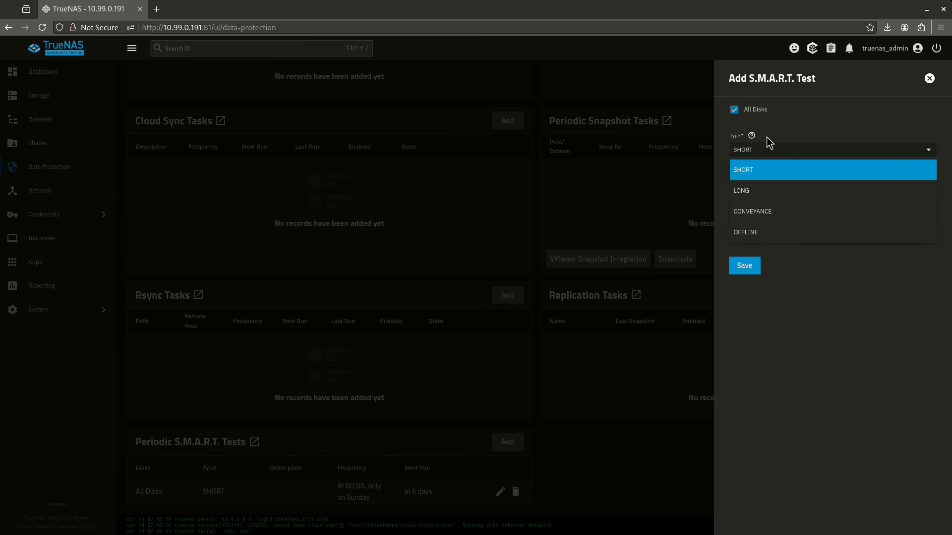
pyautogui.click(766, 137)
pyautogui.click(928, 79)
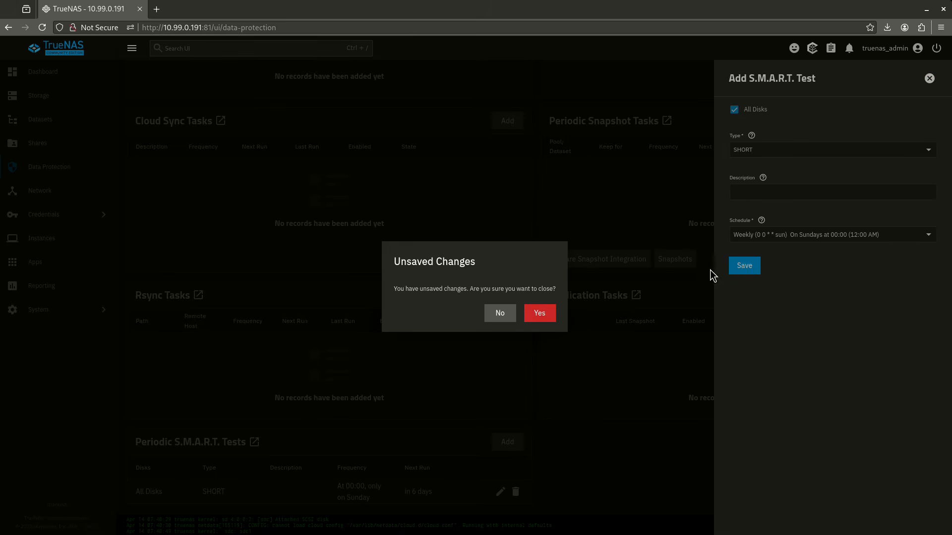
pyautogui.click(541, 314)
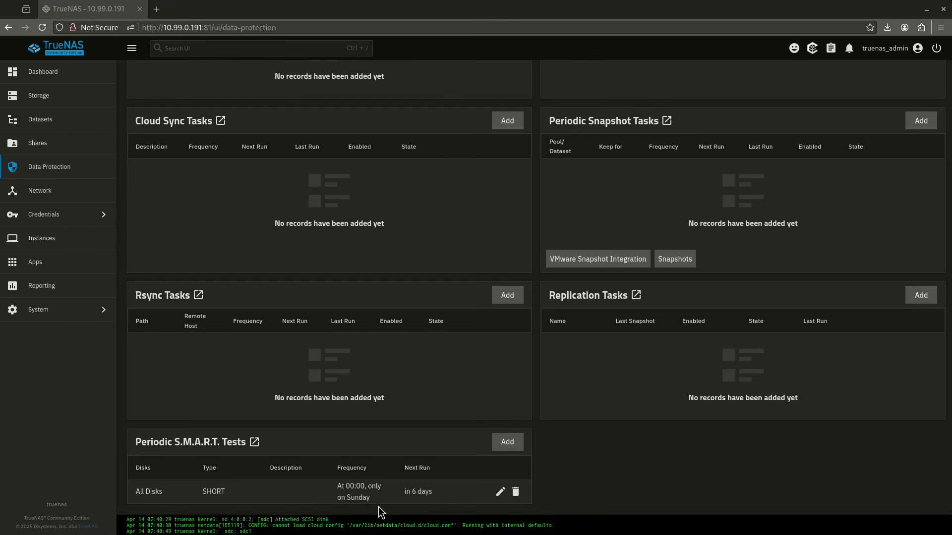
# Step: Start a new cloud sync task and choose Amazon S3 as the provider for a new cloud credential
pyautogui.scroll(5, 372, 397)
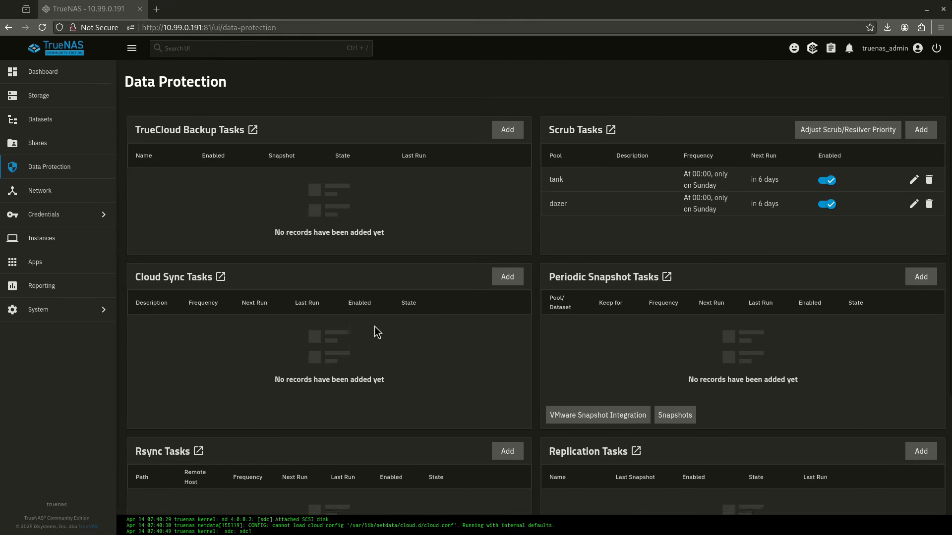
pyautogui.click(508, 286)
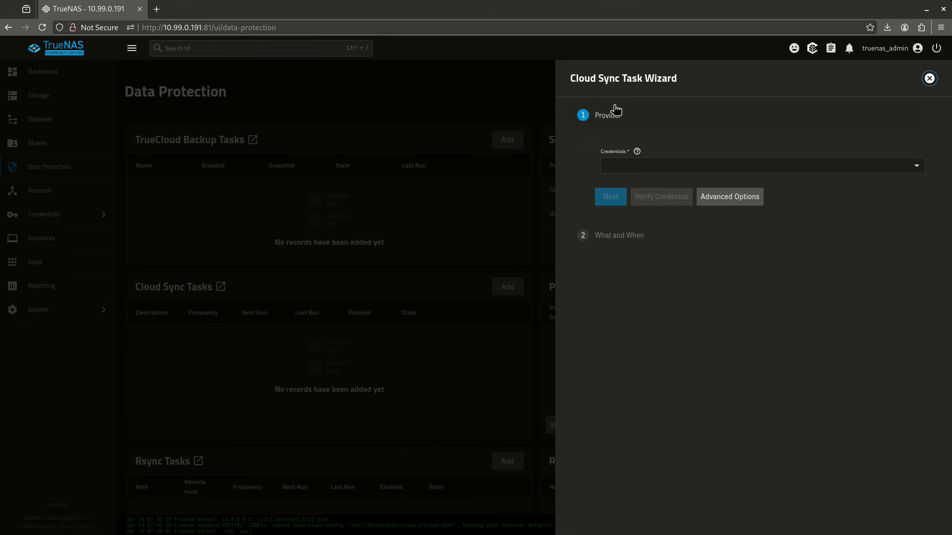
pyautogui.click(637, 165)
pyautogui.click(638, 184)
pyautogui.click(756, 149)
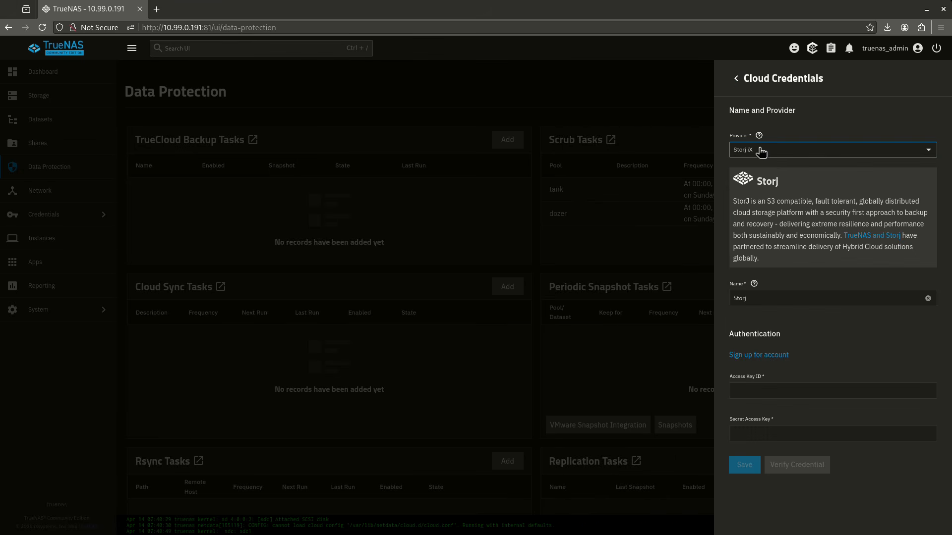
pyautogui.scroll(5, 768, 337)
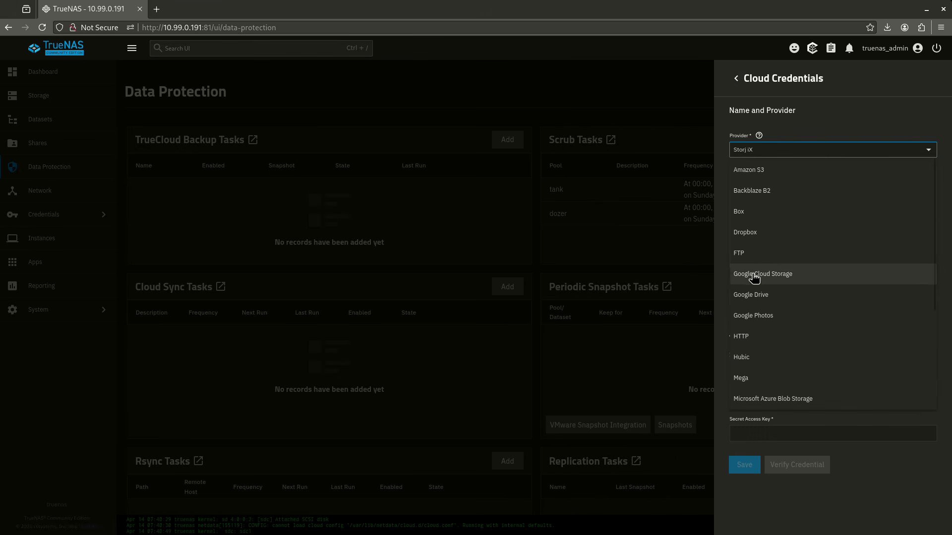
pyautogui.click(773, 170)
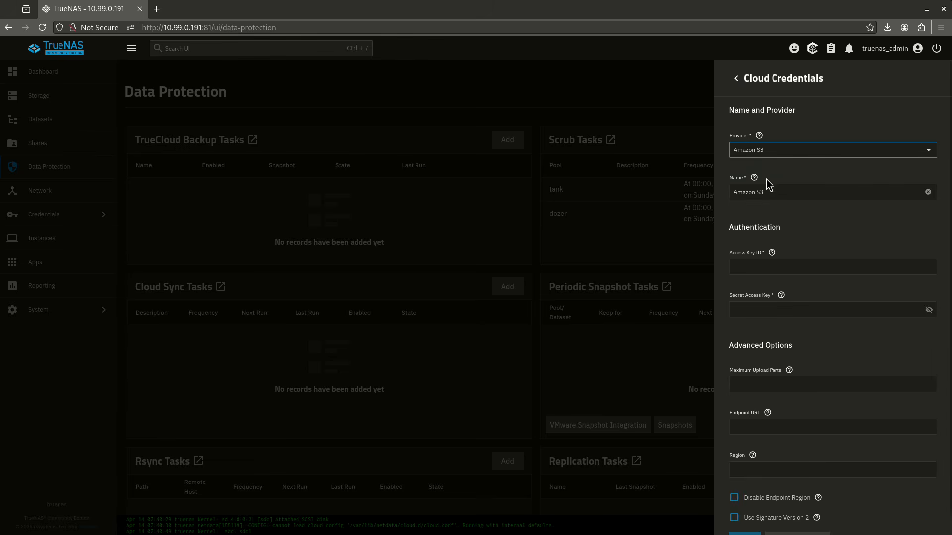
# Step: Switch the new credential's provider to Backblaze B2 and then to Google Drive to compare their authentication fields
pyautogui.click(768, 151)
pyautogui.click(791, 189)
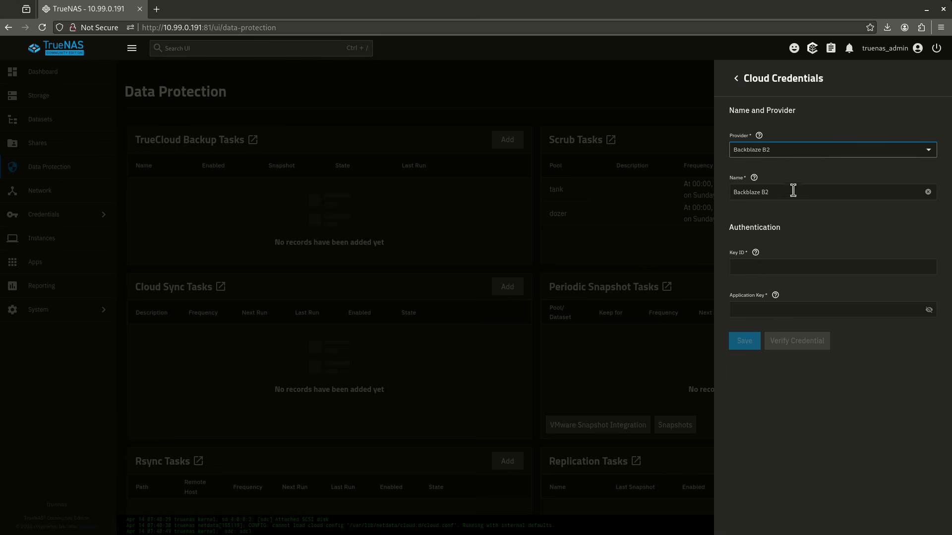
pyautogui.click(767, 153)
pyautogui.click(782, 295)
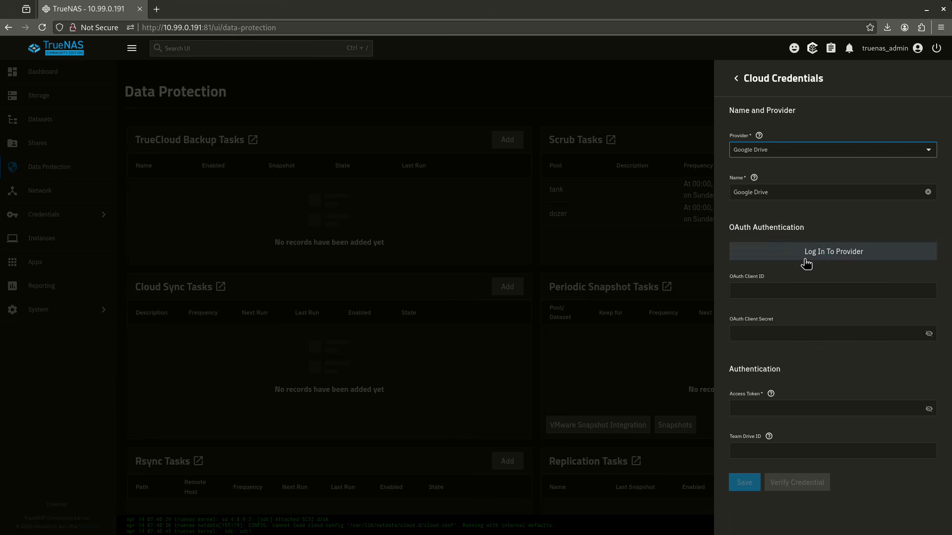
# Step: Look through the other cloud providers, and discard both the unsaved credential and the cloud sync task
pyautogui.click(797, 150)
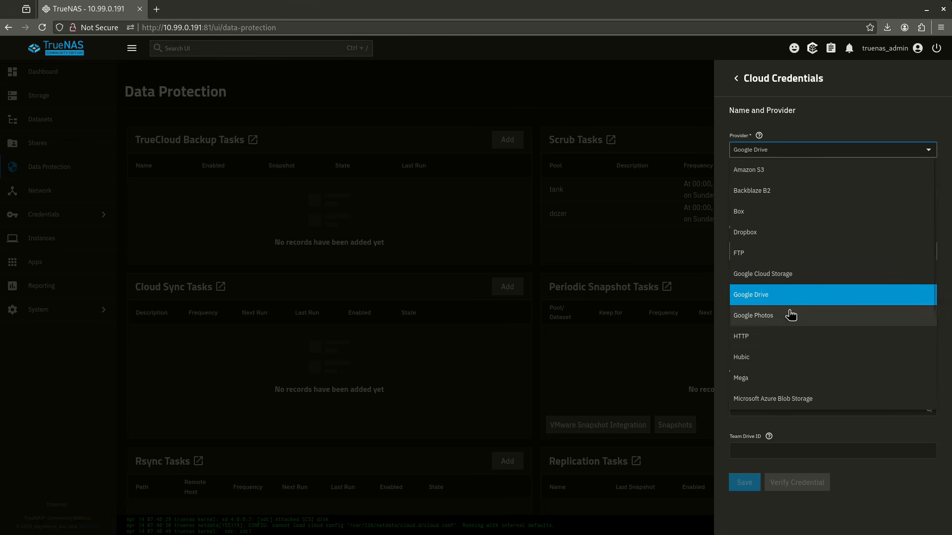
pyautogui.scroll(-3, 790, 297)
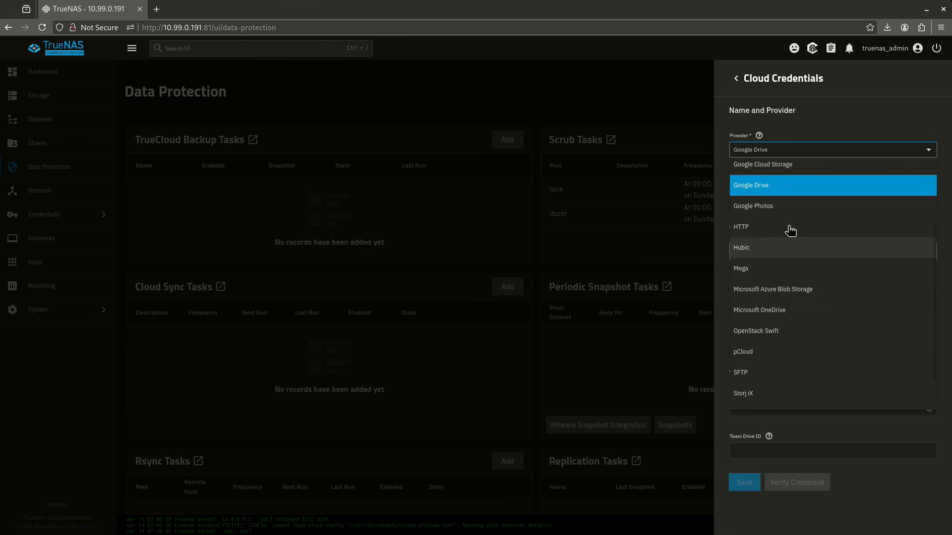
pyautogui.click(837, 149)
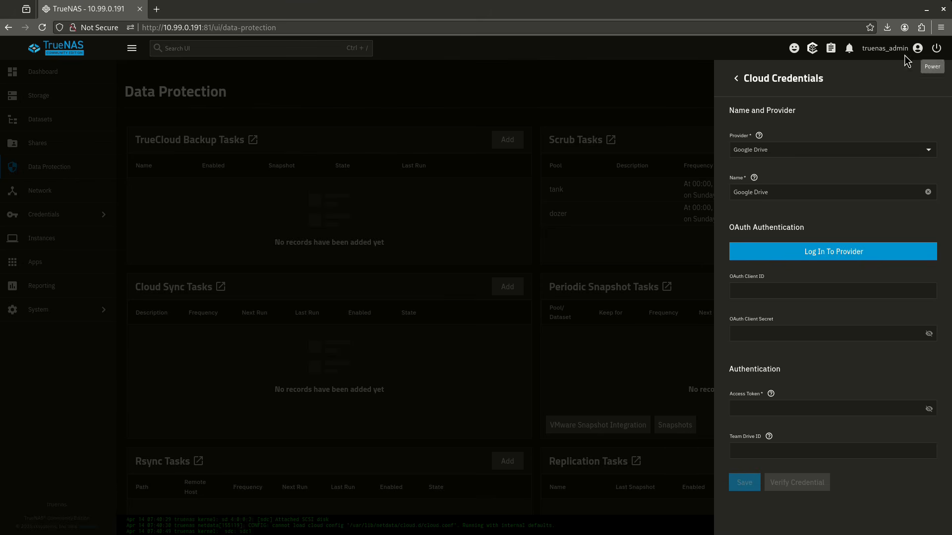
pyautogui.click(735, 78)
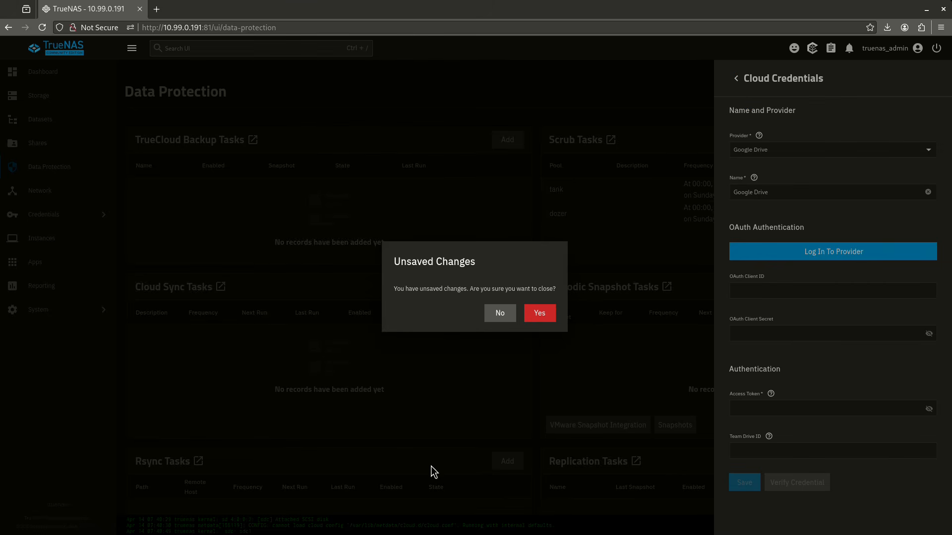
pyautogui.click(538, 314)
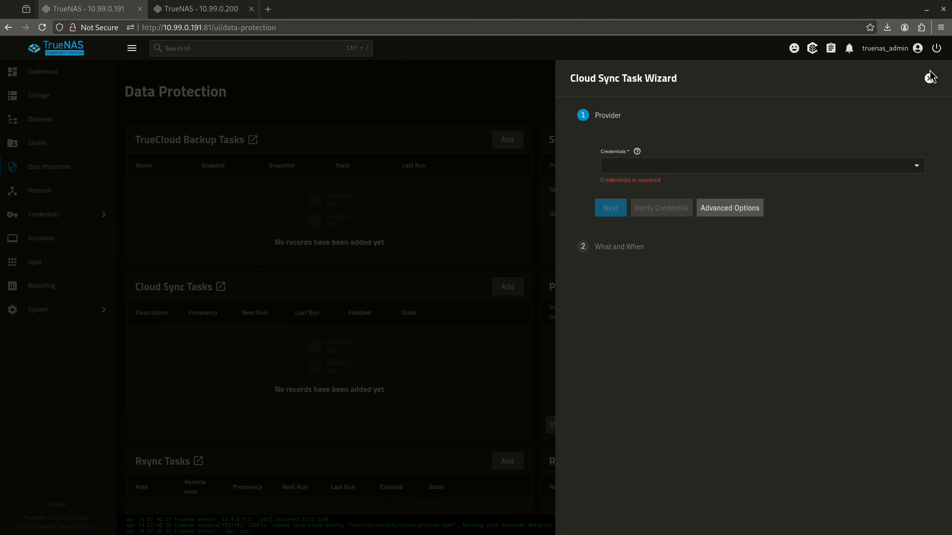
pyautogui.click(930, 79)
pyautogui.click(930, 79)
pyautogui.click(552, 311)
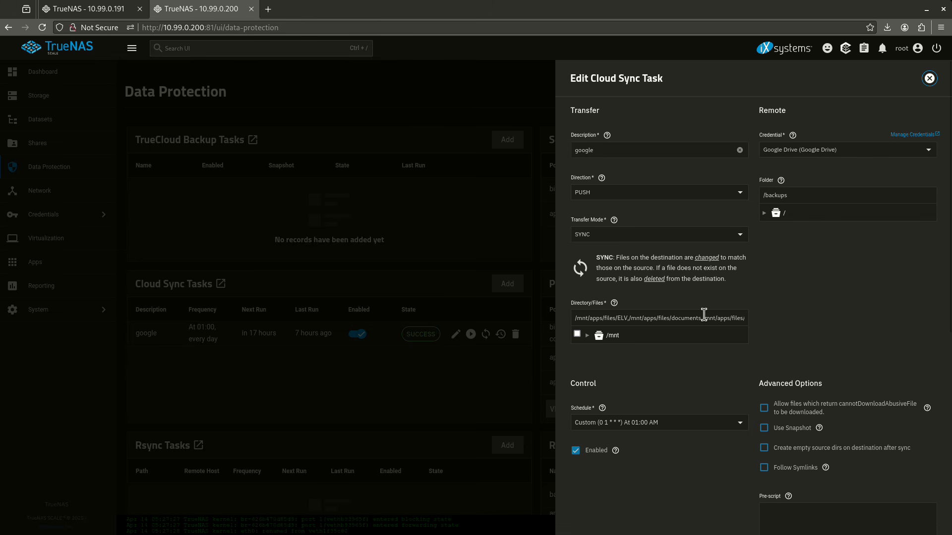
# Step: Review the google cloud sync task's settings from top to bottom and check the available transfer directions
pyautogui.scroll(-2, 704, 314)
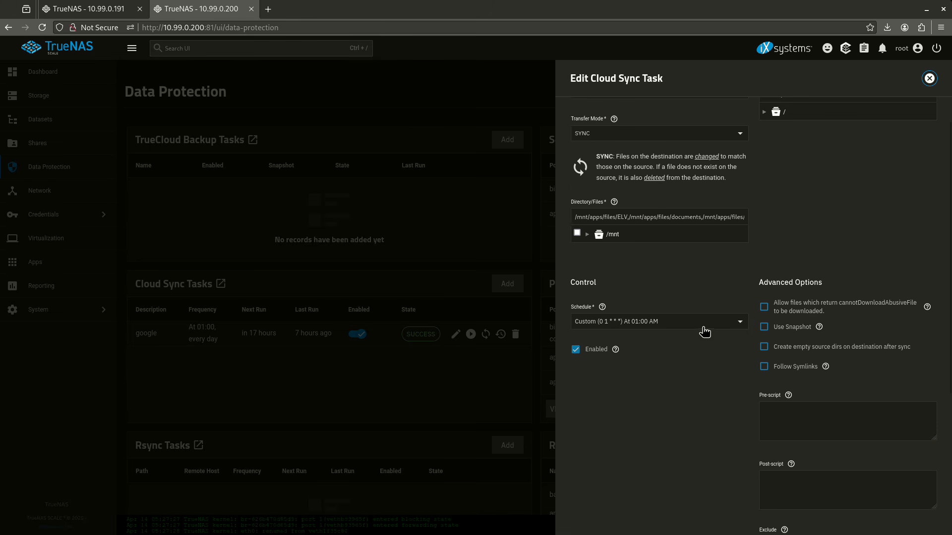
pyautogui.scroll(-4, 699, 325)
pyautogui.scroll(-2, 714, 327)
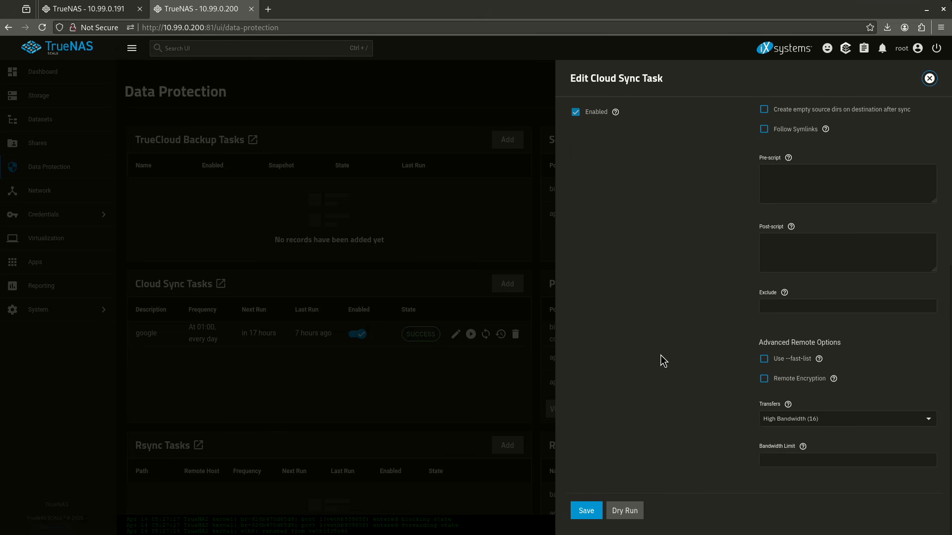
pyautogui.scroll(10, 660, 355)
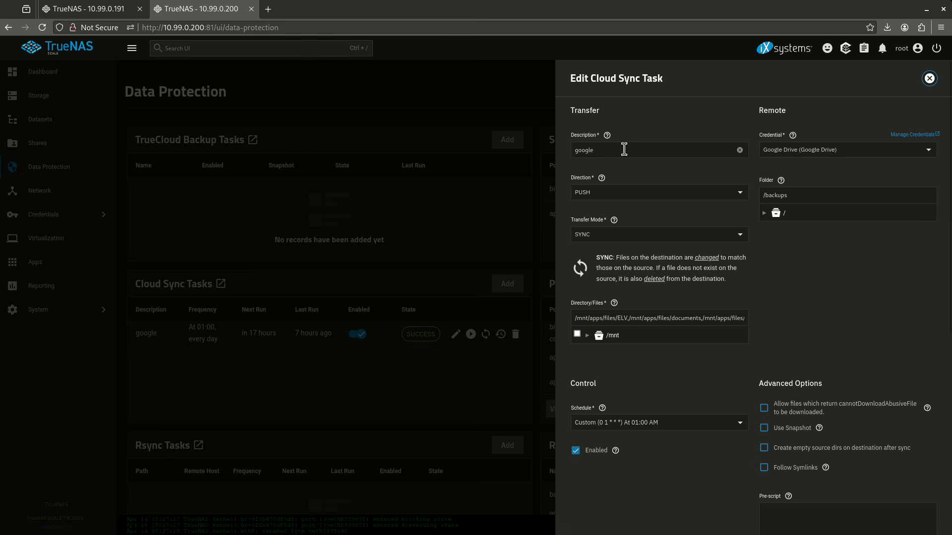
pyautogui.click(639, 193)
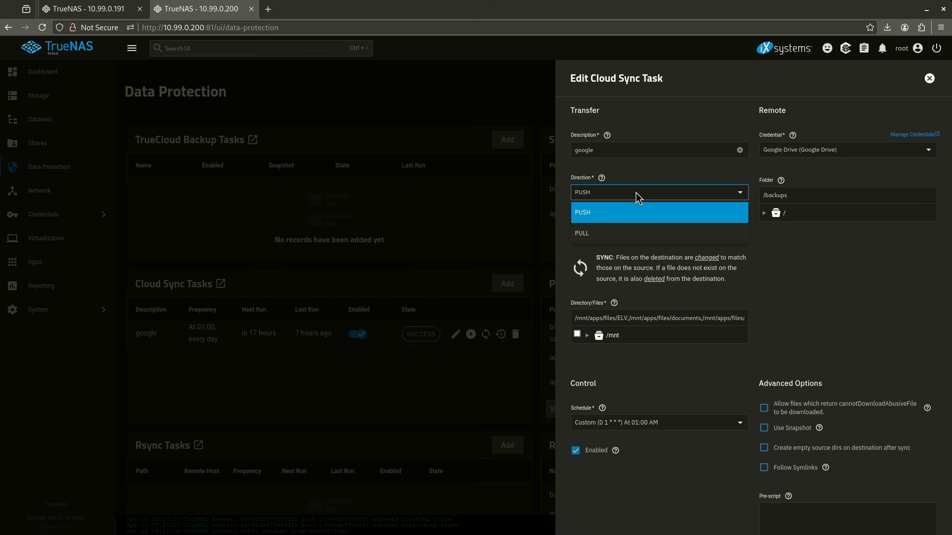
pyautogui.click(635, 192)
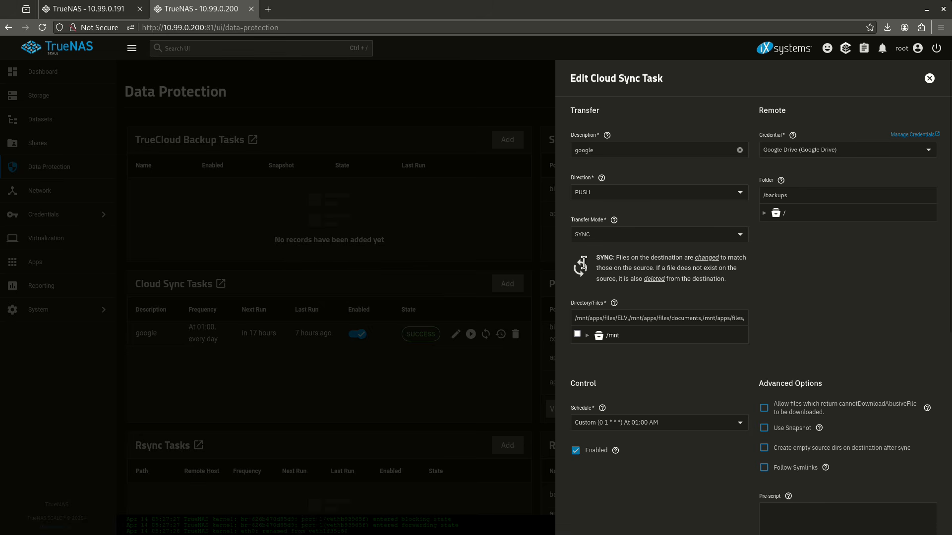
# Step: Read the SYNC description, switch the transfer mode to COPY and MOVE to compare them, and set it back to SYNC
pyautogui.moveTo(601, 257); pyautogui.dragTo(714, 271)
pyautogui.click(660, 264)
pyautogui.click(632, 235)
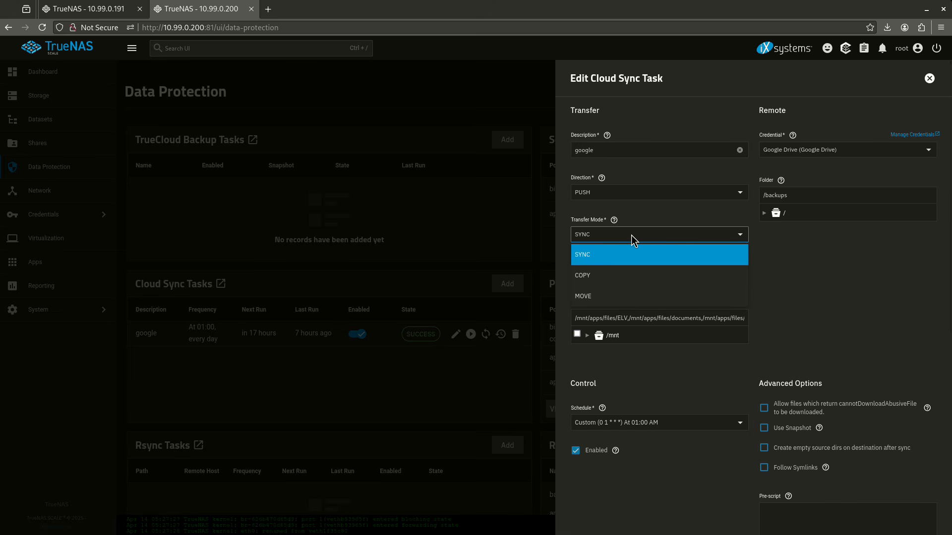
pyautogui.click(629, 276)
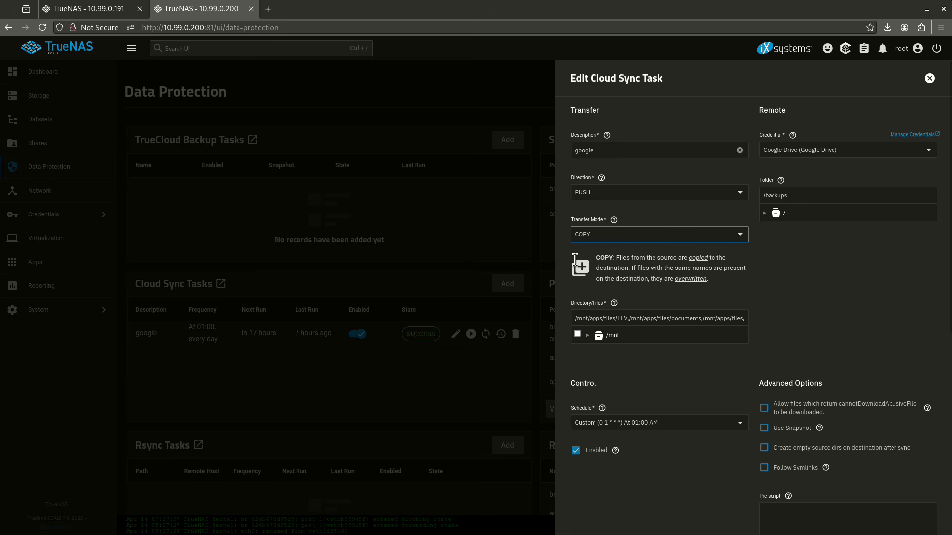
pyautogui.click(601, 243)
pyautogui.click(614, 302)
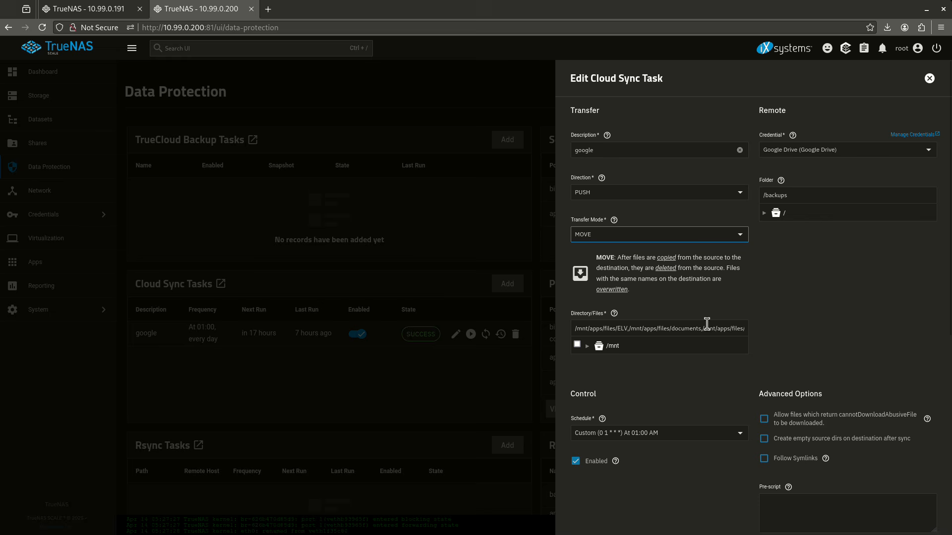
pyautogui.click(587, 239)
pyautogui.click(601, 253)
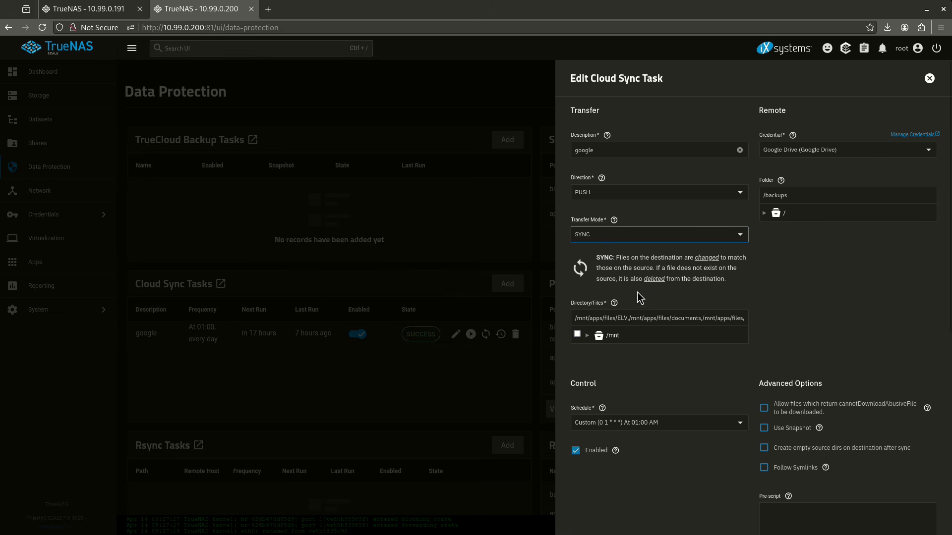
# Step: Expand /mnt with its apps and bigdeal pools to examine which source datasets can be chosen for the sync
pyautogui.click(587, 335)
pyautogui.click(596, 350)
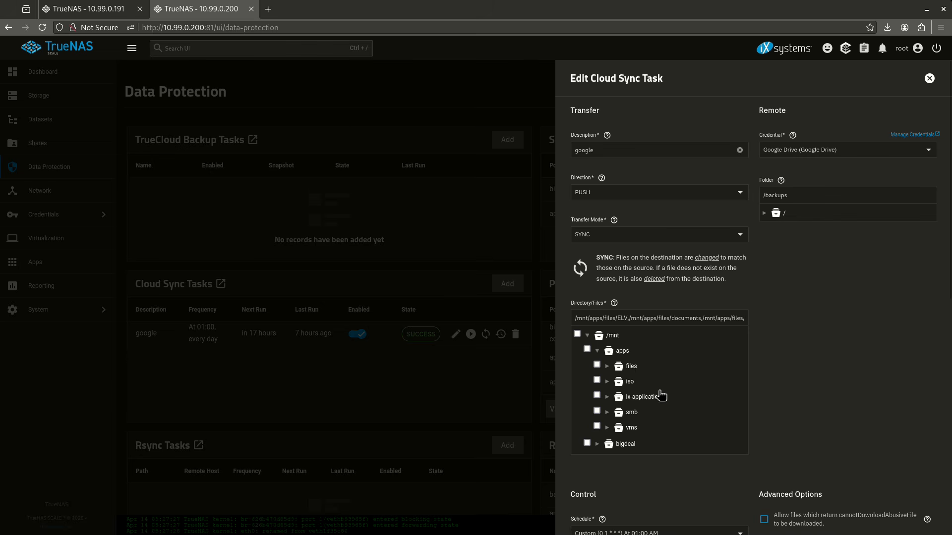
pyautogui.click(598, 444)
pyautogui.scroll(-5, 619, 413)
pyautogui.scroll(2, 613, 362)
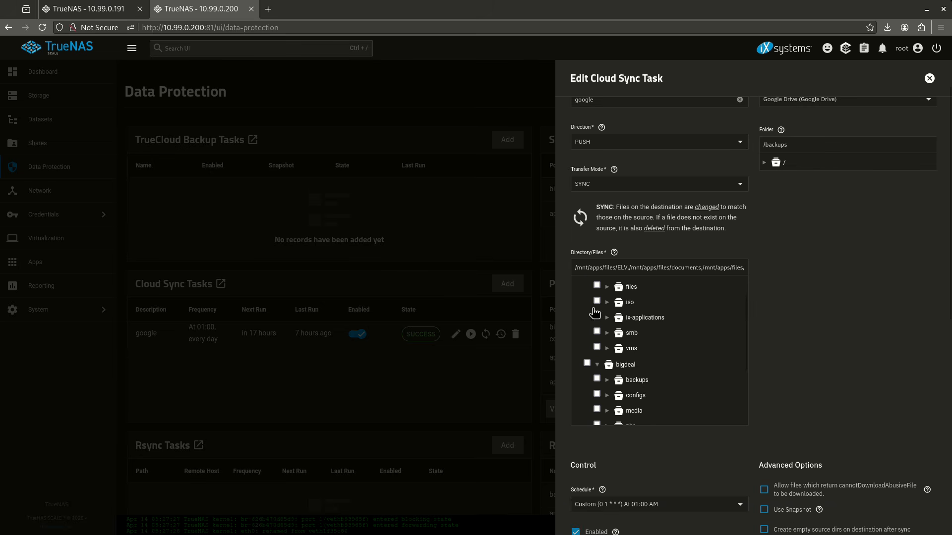
pyautogui.scroll(1, 619, 363)
pyautogui.scroll(1, 620, 363)
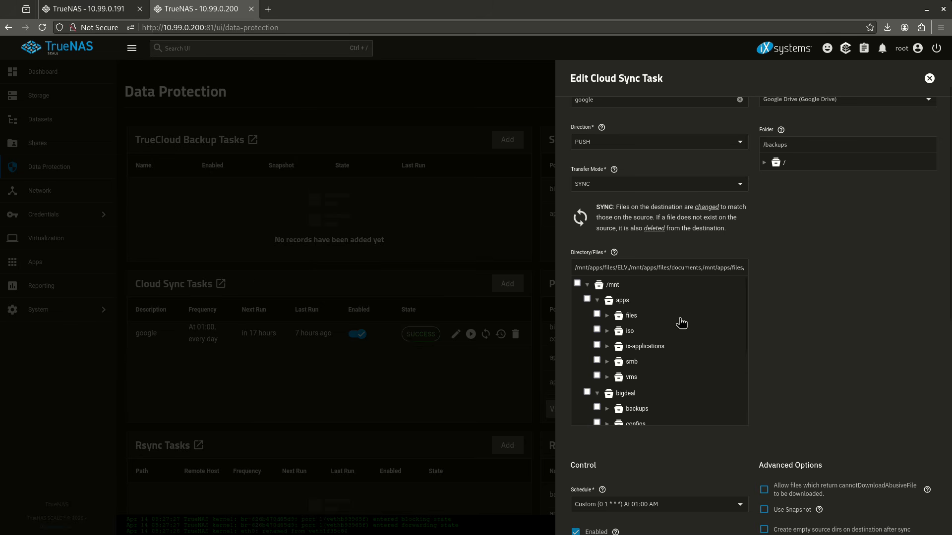
# Step: Examine the task's schedule, advanced options and remote transfer options, and request a dry run
pyautogui.scroll(-5, 711, 307)
pyautogui.scroll(-5, 766, 308)
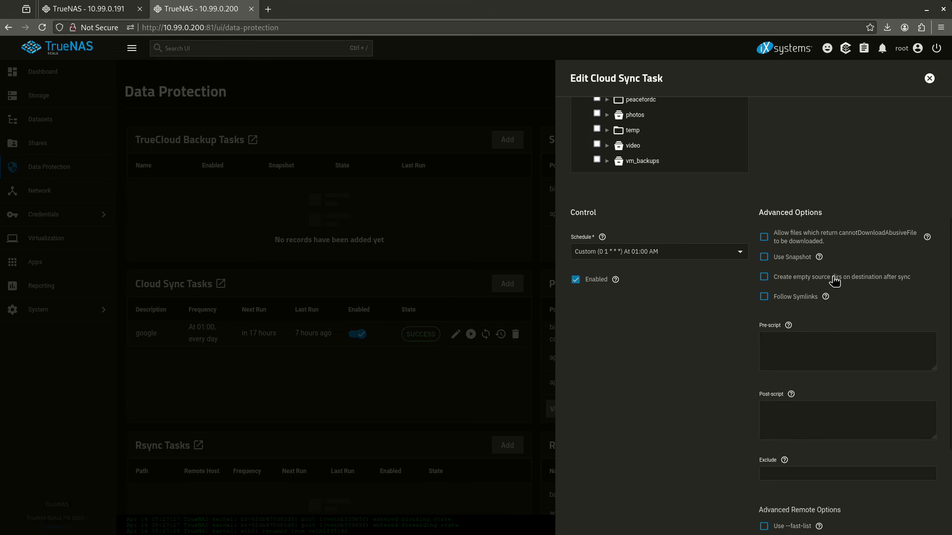
pyautogui.scroll(-2, 783, 278)
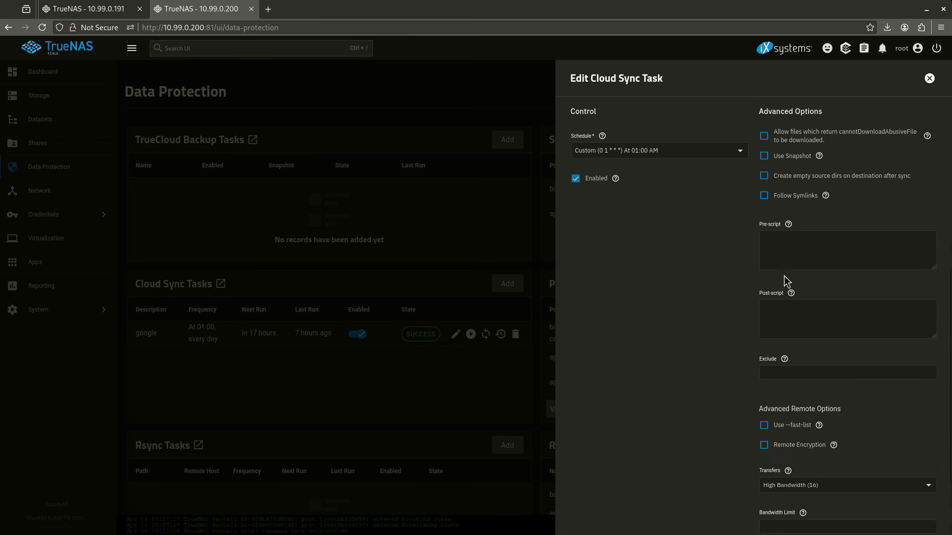
pyautogui.scroll(-2, 783, 274)
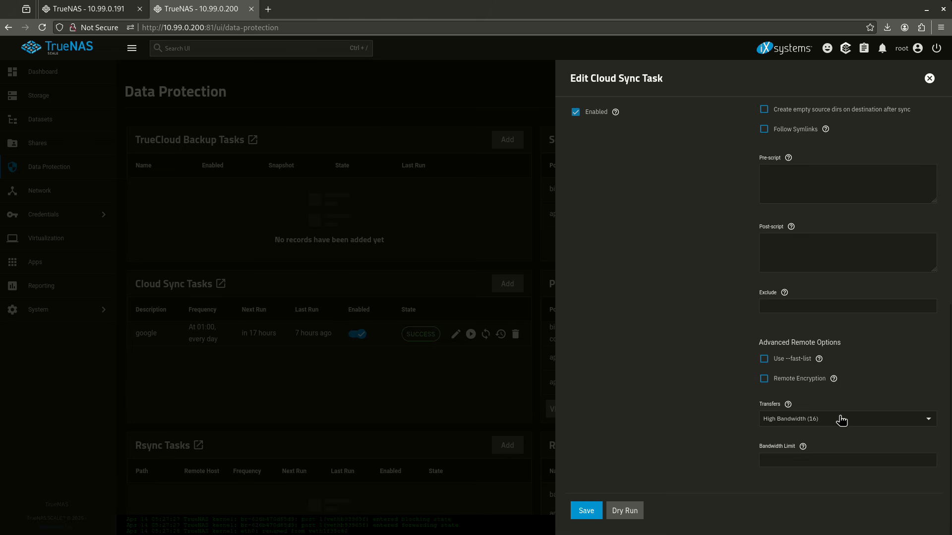
pyautogui.click(634, 514)
pyautogui.scroll(15, 594, 295)
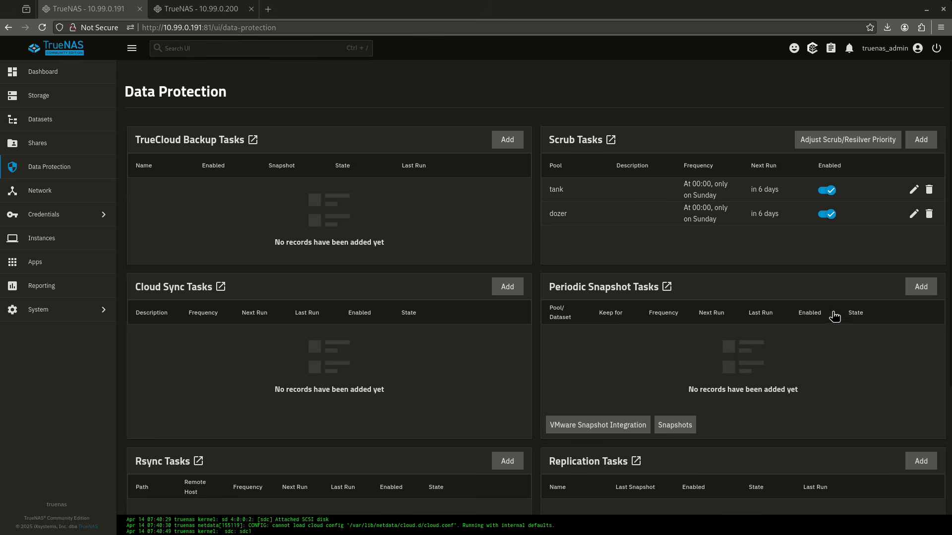
# Step: Create a recursive periodic snapshot task for tank/configs with a 2-week lifetime and the daily 12:00 AM schedule
pyautogui.click(919, 286)
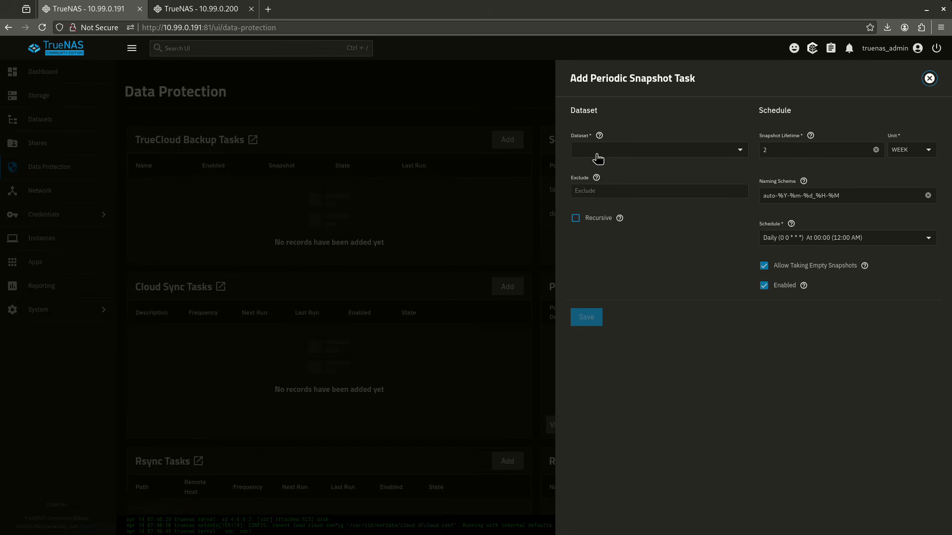
pyautogui.click(597, 149)
pyautogui.click(619, 215)
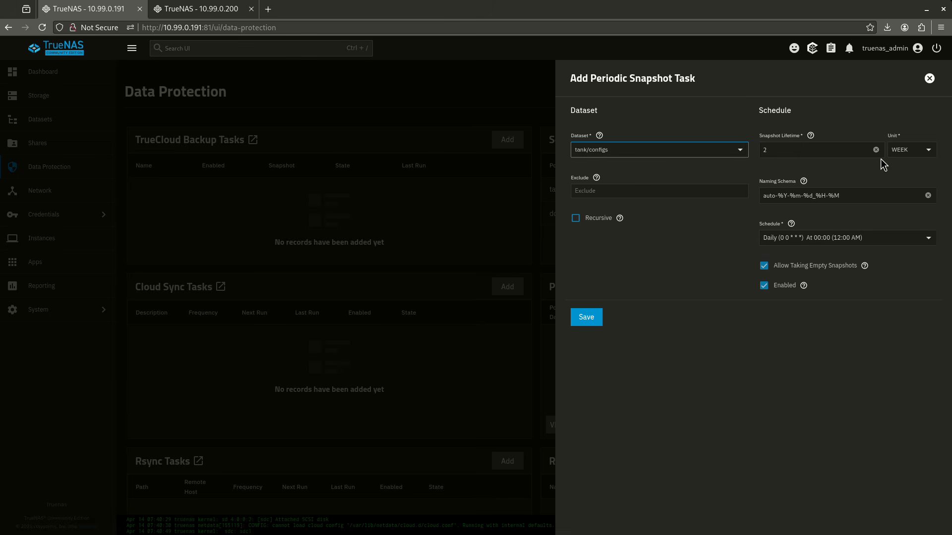
pyautogui.click(914, 151)
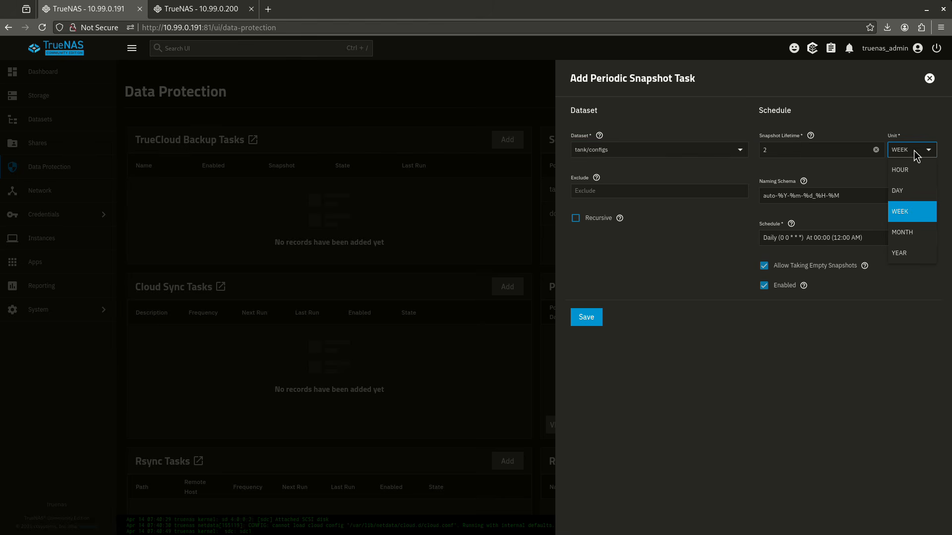
pyautogui.click(920, 212)
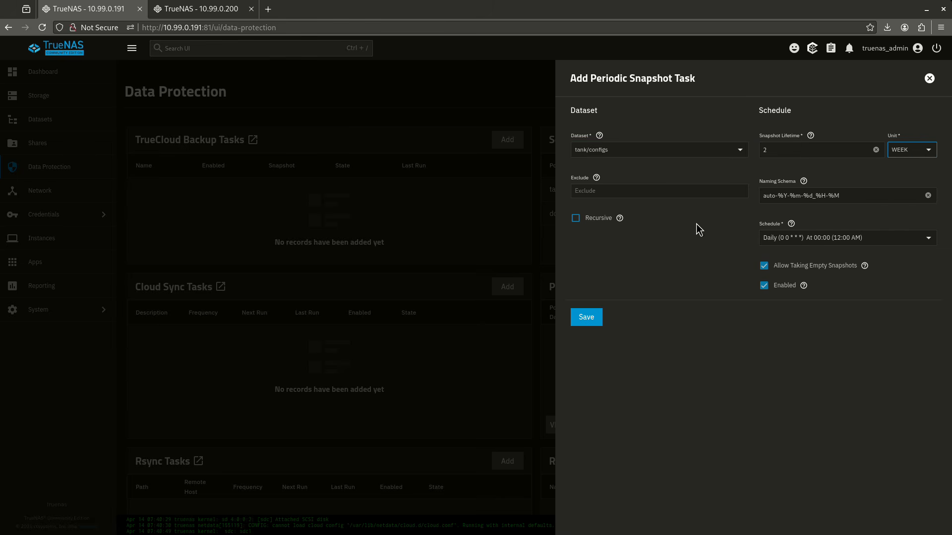
pyautogui.click(577, 218)
pyautogui.click(595, 322)
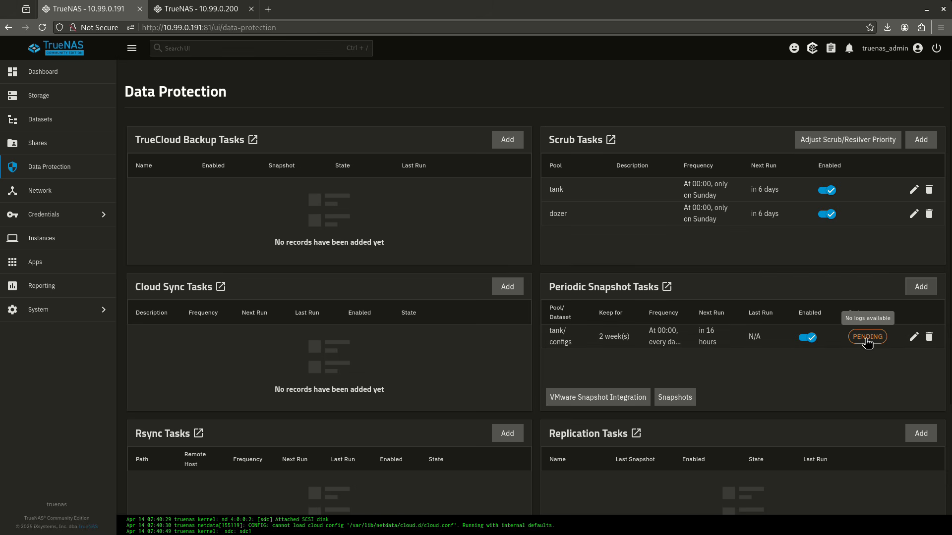
# Step: Check the data protection details of the tank/configs dataset and create a manual recursive snapshot of it
pyautogui.click(74, 120)
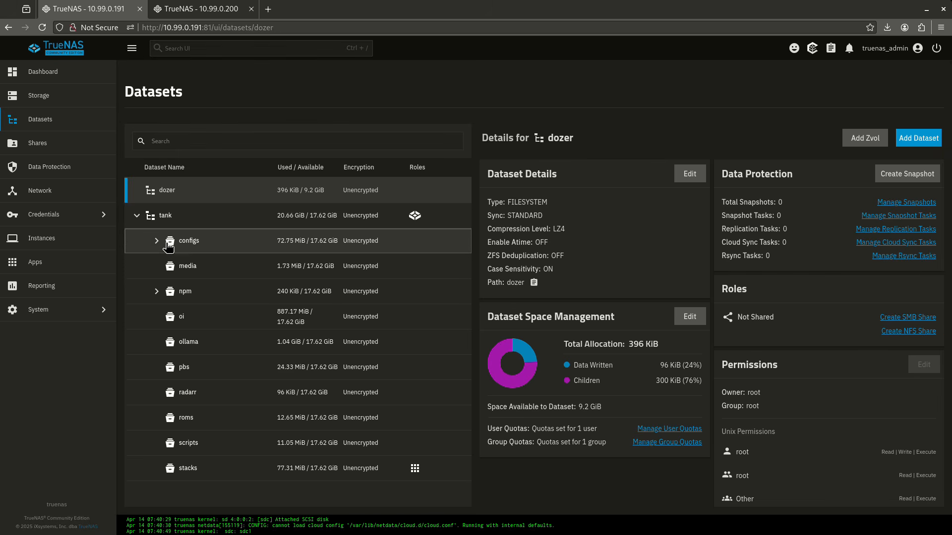
pyautogui.click(157, 241)
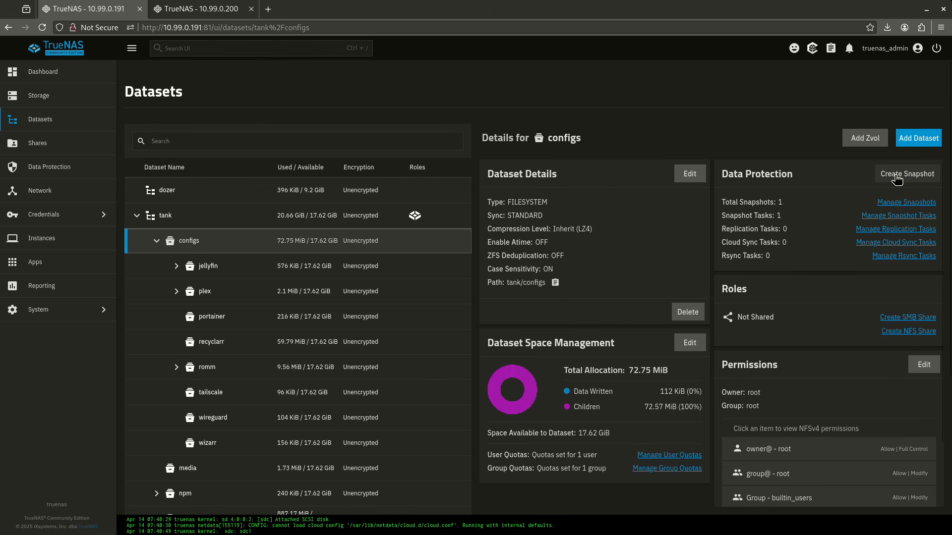
pyautogui.doubleClick(780, 203)
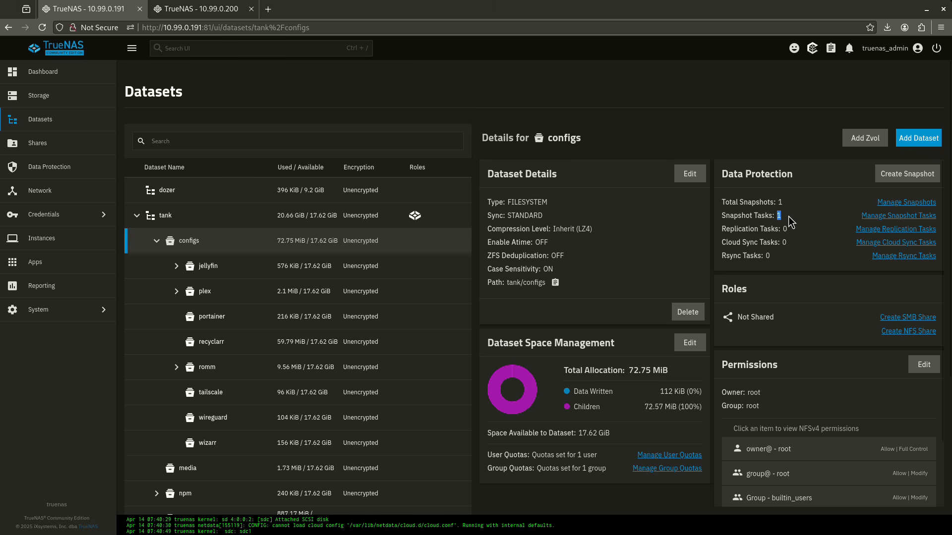
pyautogui.click(907, 174)
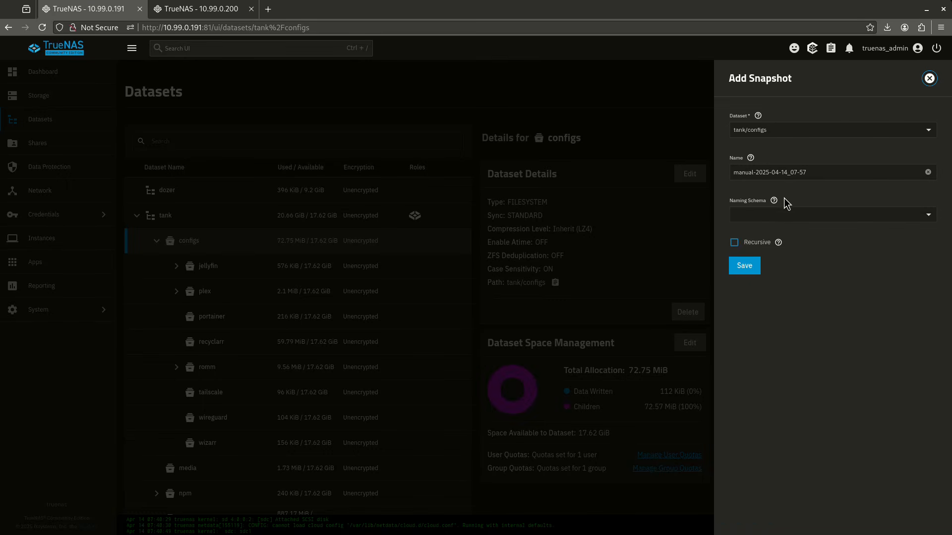
pyautogui.click(746, 244)
pyautogui.click(745, 267)
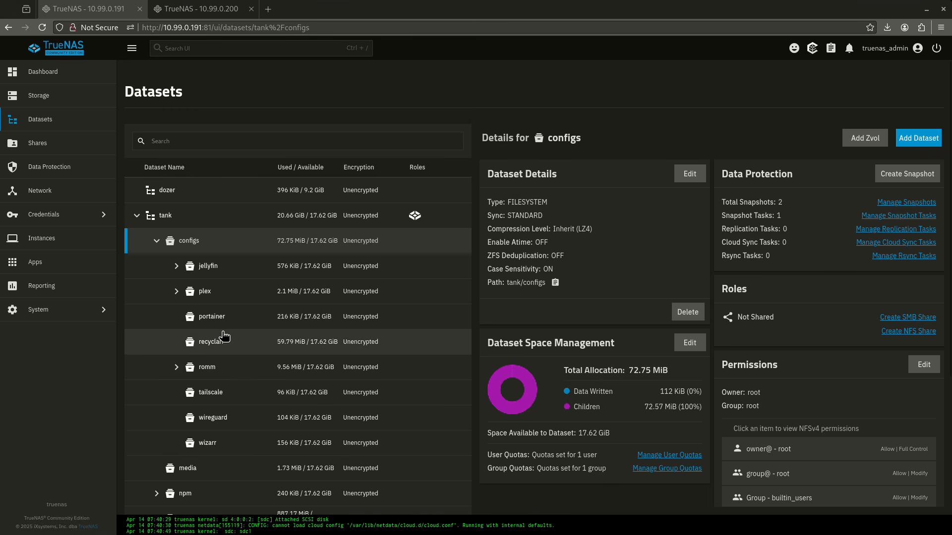
# Step: Open the system shell at the largest font size and become root with sudo su, entering the account password
pyautogui.click(90, 308)
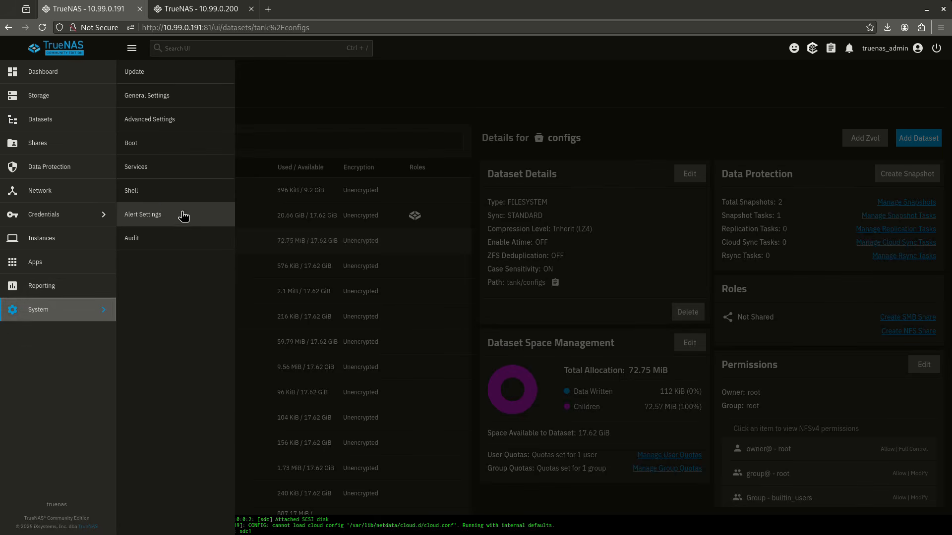
pyautogui.click(164, 193)
pyautogui.moveTo(820, 93); pyautogui.dragTo(860, 92)
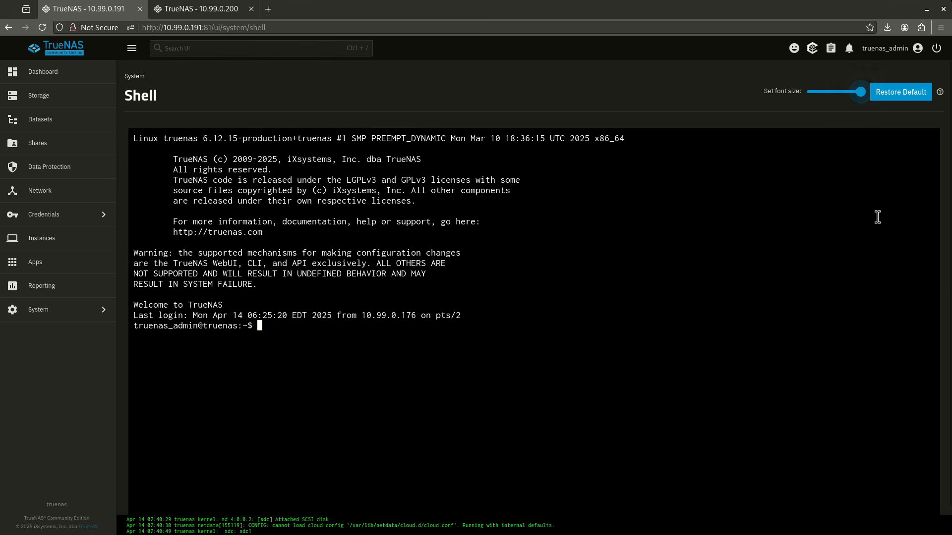
pyautogui.write('sudos u')
pyautogui.press('Return')
pyautogui.write('sudo su')
pyautogui.press('Return')
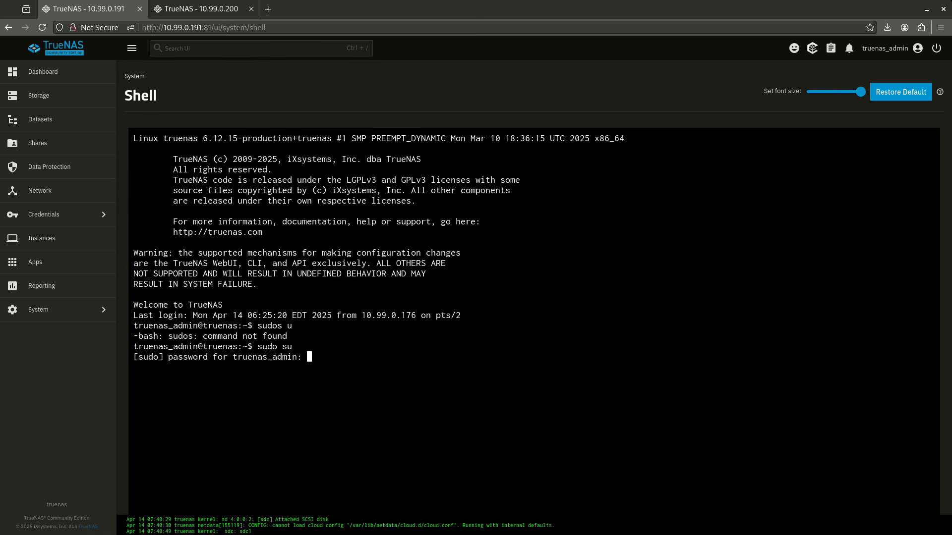
pyautogui.press('Return')
# Step: Change to the directory /mnt/tank/configs/recyclarr and list its contents with ls -l
pyautogui.write('cd /mnt/tank/con')
pyautogui.press('Tab')
pyautogui.write('rec')
pyautogui.press('Tab')
pyautogui.press('BackSpace')
pyautogui.press('Return')
pyautogui.write('ls -l')
pyautogui.press('Return')
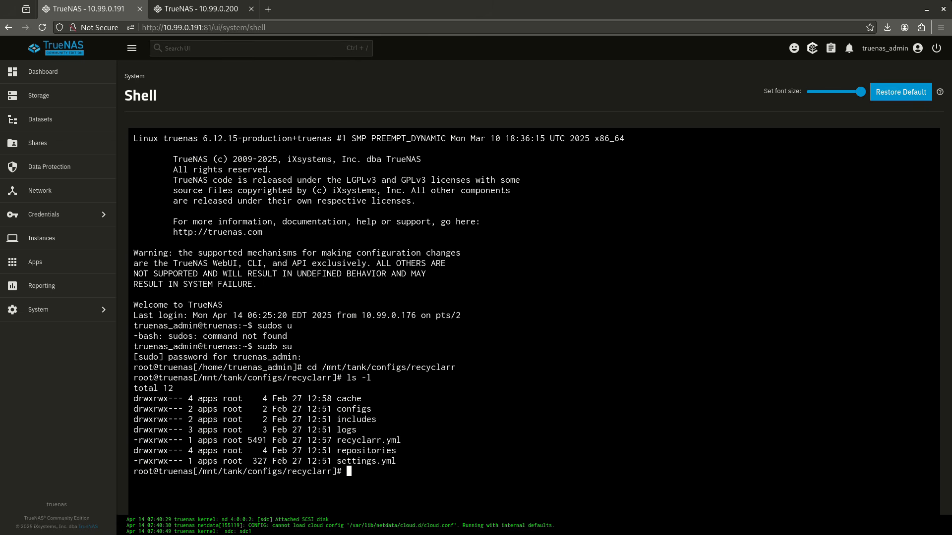
# Step: Delete everything in the recyclarr directory with rm -rf *, confirm the deletion, and list the directory again
pyautogui.write('rm -rf *')
pyautogui.press('Return')
pyautogui.write('y')
pyautogui.write('ls -l')
pyautogui.press('Return')
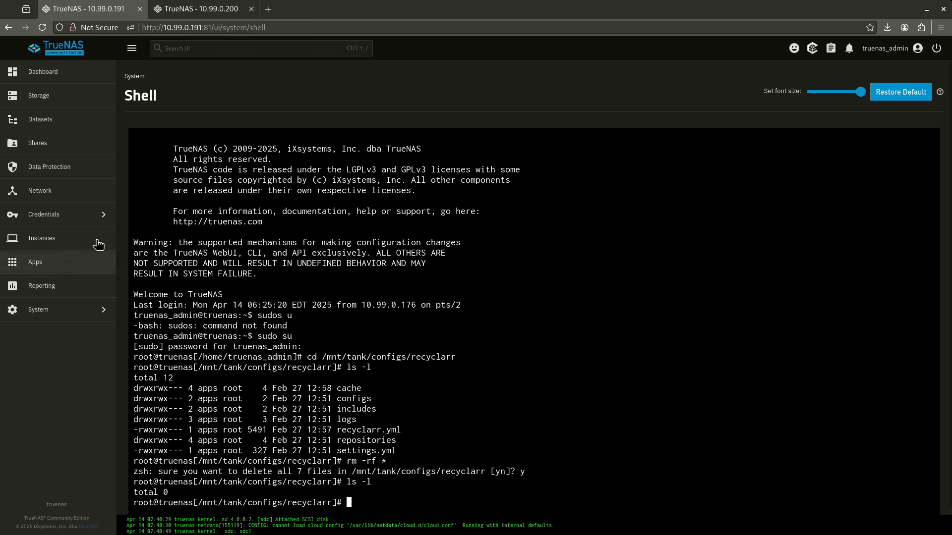
# Step: Open the snapshots of the tank/configs/recyclarr dataset and expand the details of manual-2025-04-14_07-57
pyautogui.click(60, 119)
pyautogui.click(272, 342)
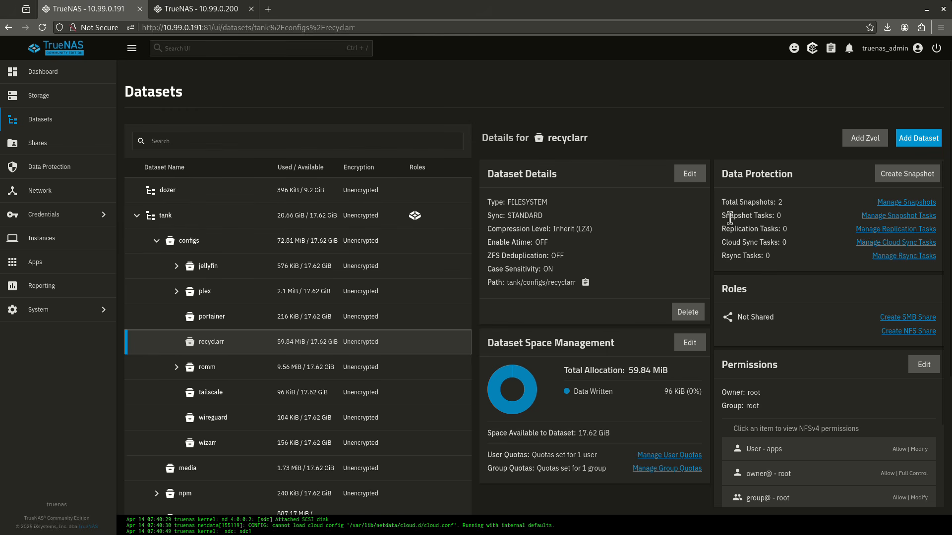
pyautogui.click(905, 202)
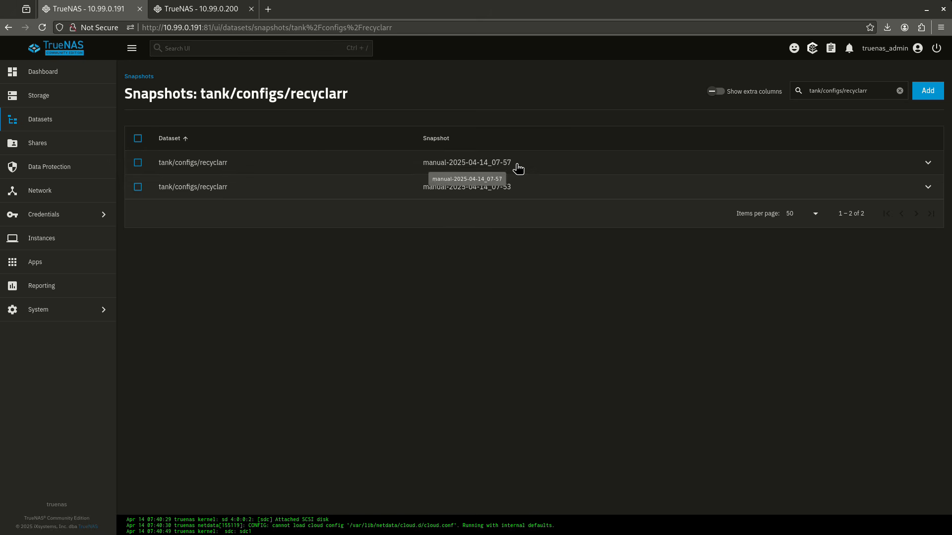
pyautogui.click(537, 168)
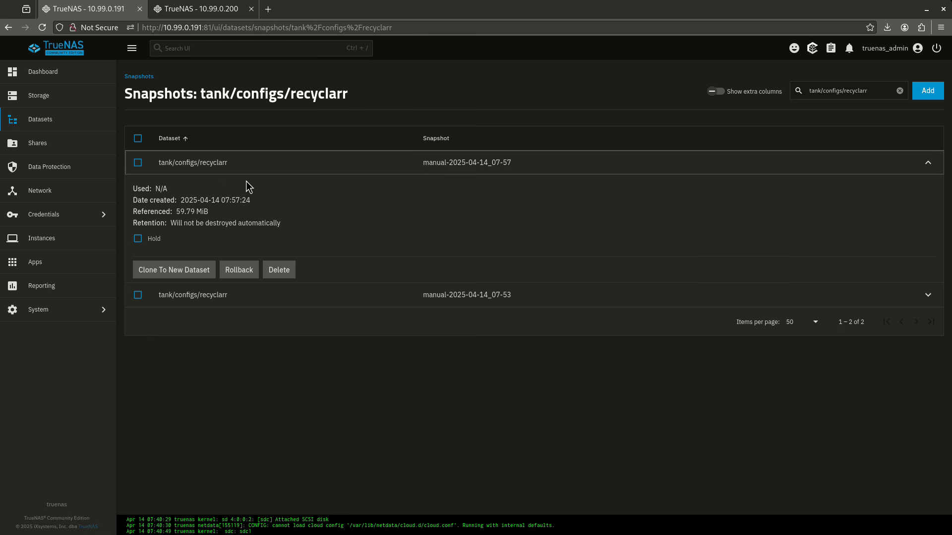
# Step: Compare the details and rollback options of the 07-57 and 07-53 recyclarr snapshots, cancelling each rollback
pyautogui.click(241, 272)
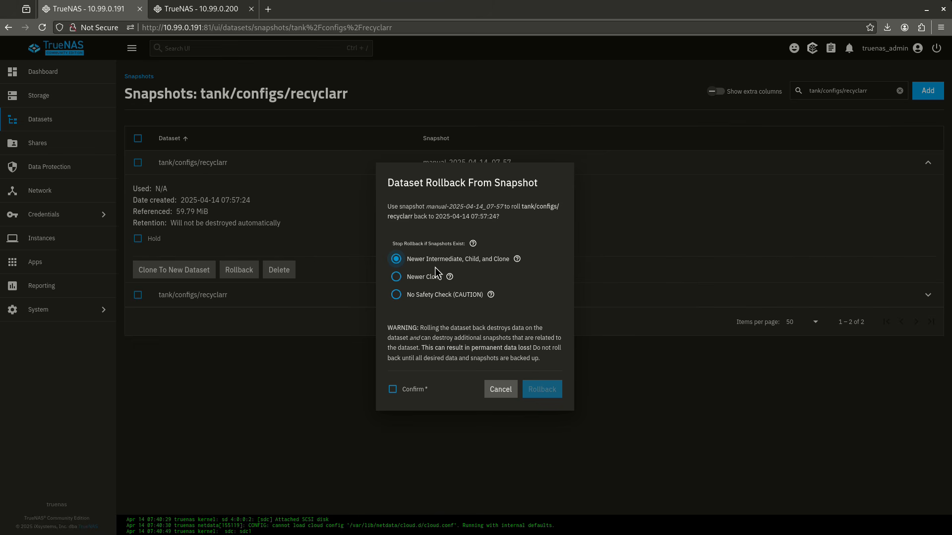
pyautogui.click(513, 389)
pyautogui.click(221, 299)
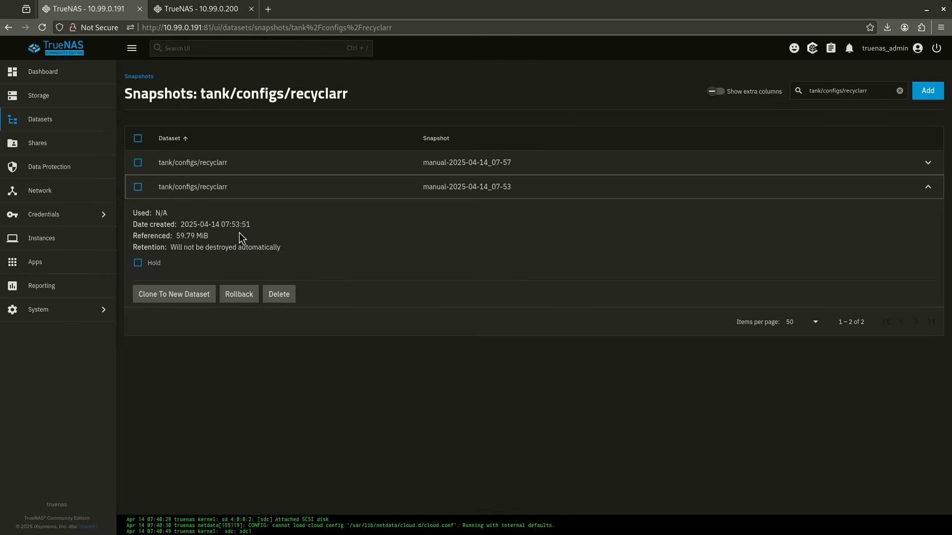
pyautogui.click(241, 171)
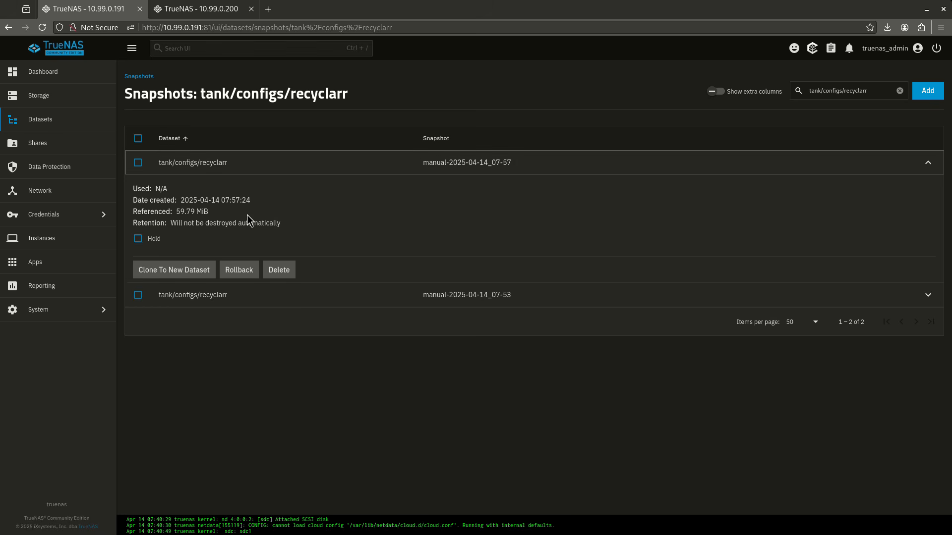
pyautogui.click(255, 294)
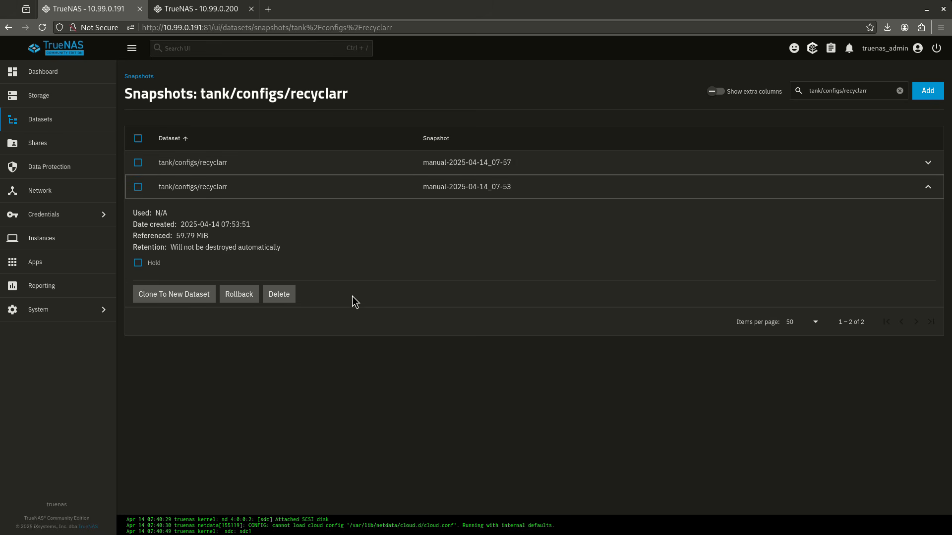
pyautogui.click(250, 295)
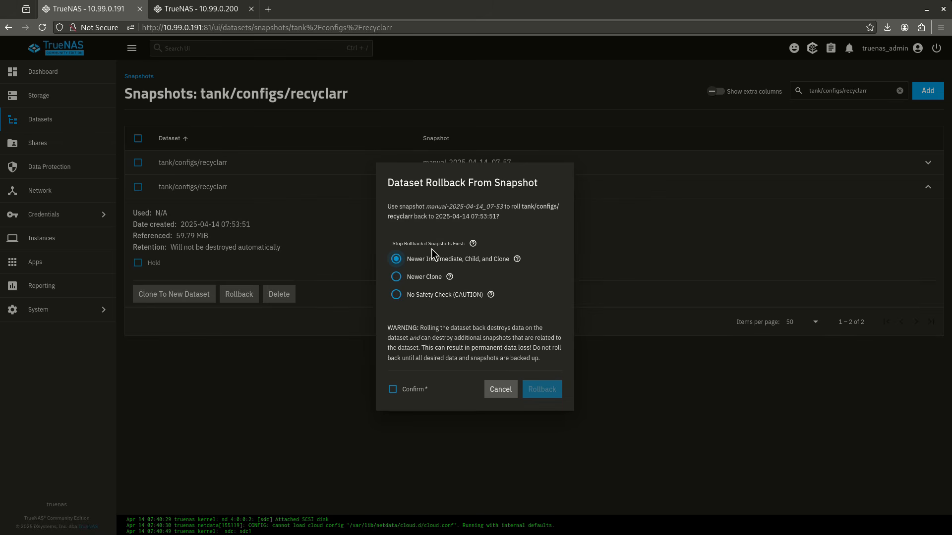
pyautogui.click(503, 389)
# Step: Roll tank/configs/recyclarr back to snapshot manual-2025-04-14_07-57, stopping if newer intermediate, child, or clone snapshots exist, and go to storage
pyautogui.click(244, 173)
pyautogui.click(242, 274)
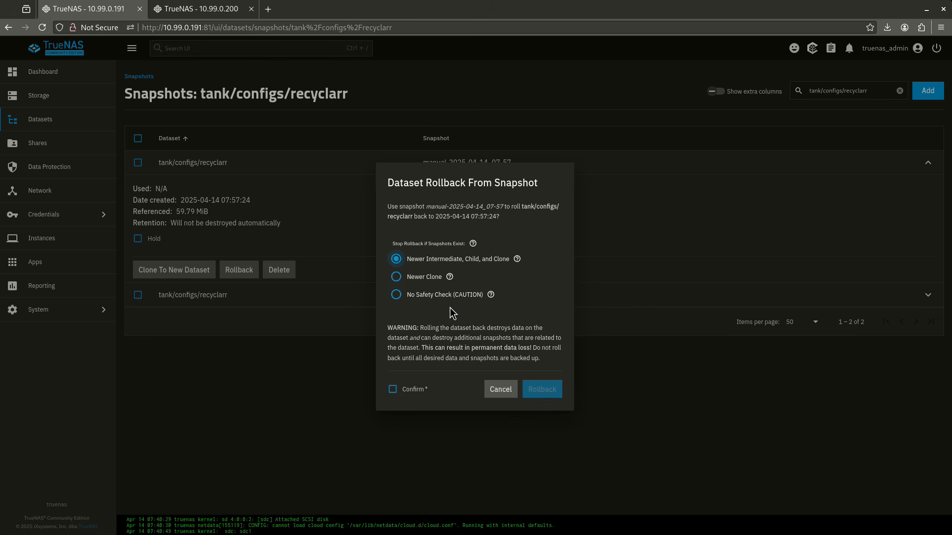
pyautogui.click(418, 389)
pyautogui.click(555, 392)
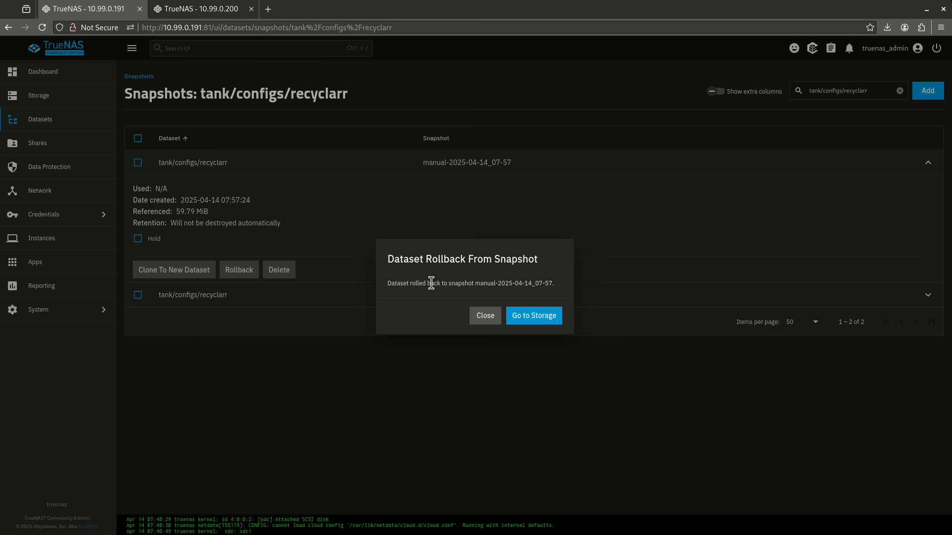
pyautogui.click(542, 317)
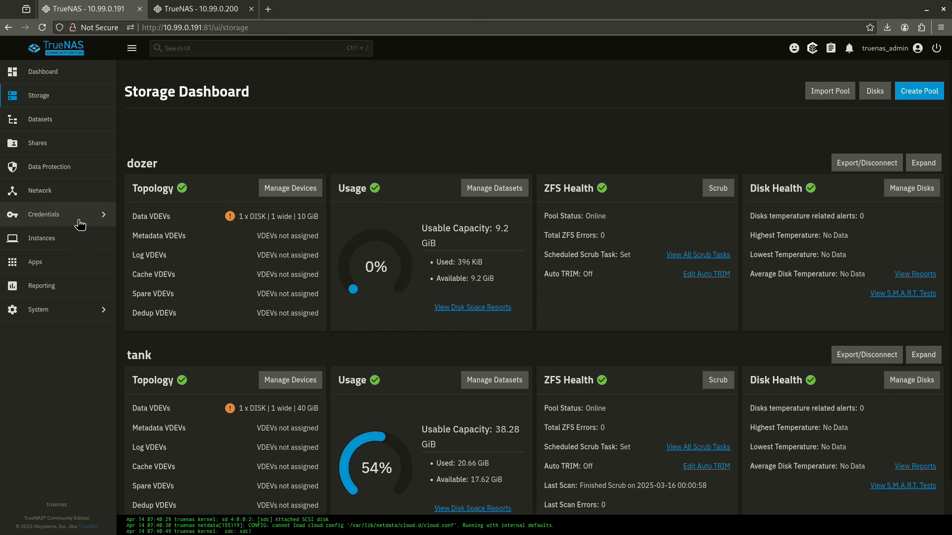
# Step: Open the system shell and set its font to the largest size
pyautogui.click(82, 310)
pyautogui.click(180, 196)
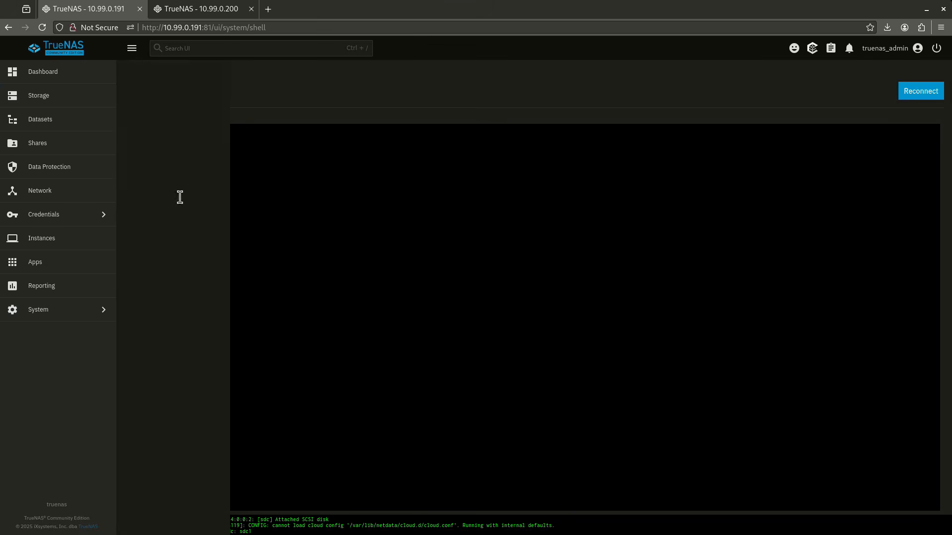
pyautogui.moveTo(818, 95); pyautogui.dragTo(901, 126)
# Step: Change to /mnt/tank/configs/recyclarr/ and list its contents with ls -l to check the restored files
pyautogui.write('cd /mnt/tank/')
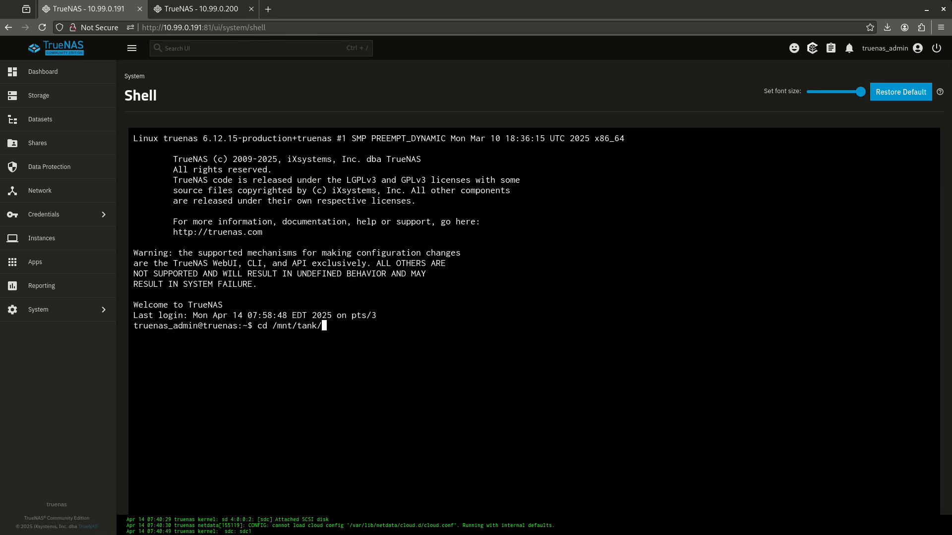
pyautogui.write('configs/re')
pyautogui.press('Tab')
pyautogui.press('Return')
pyautogui.write('ls -l')
pyautogui.press('Return')
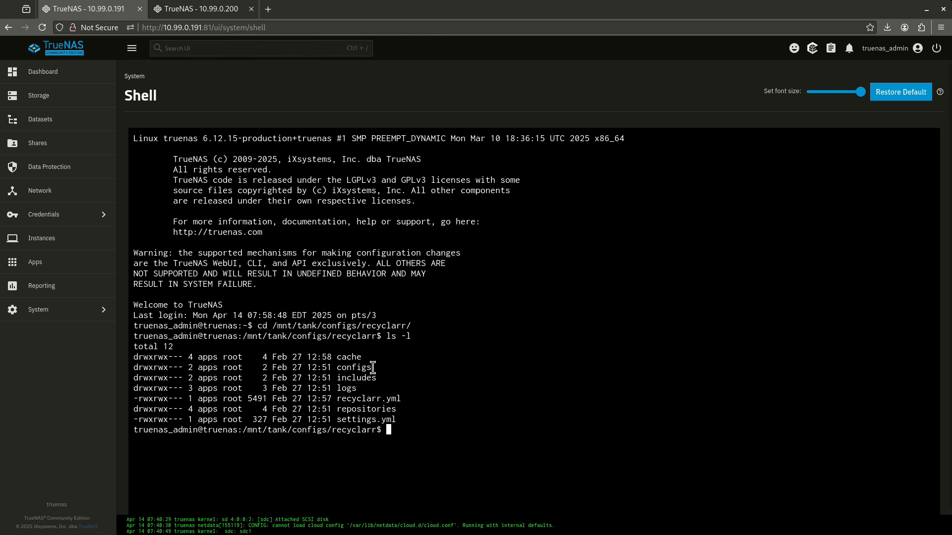
# Step: Browse and search the complete snapshot list, and return to the replication tasks in the data protection overview
pyautogui.click(74, 168)
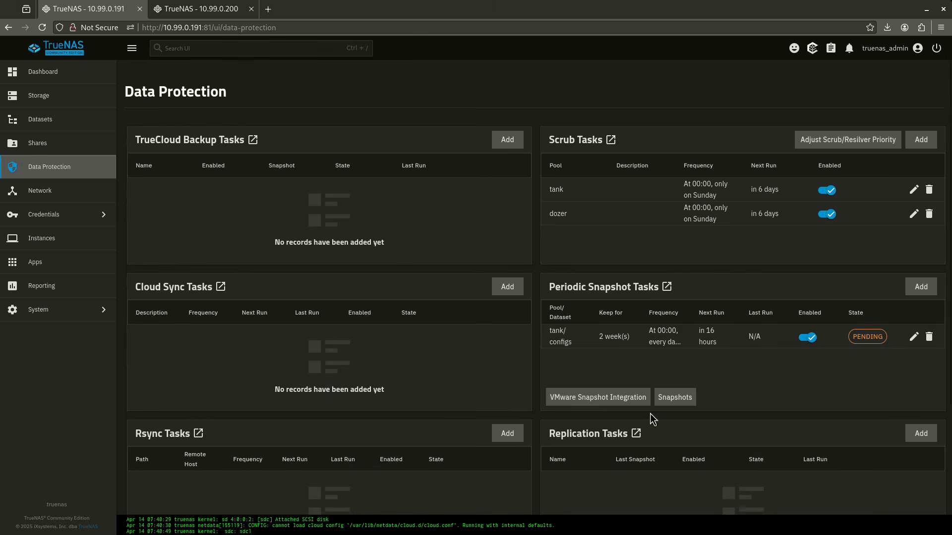
pyautogui.click(675, 397)
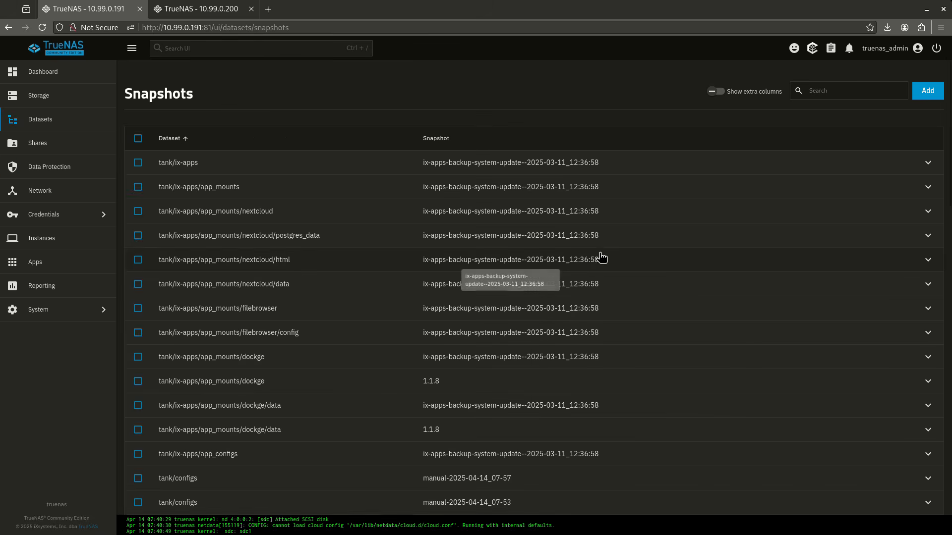
pyautogui.scroll(-5, 374, 322)
pyautogui.scroll(5, 450, 251)
pyautogui.click(845, 96)
pyautogui.write('r')
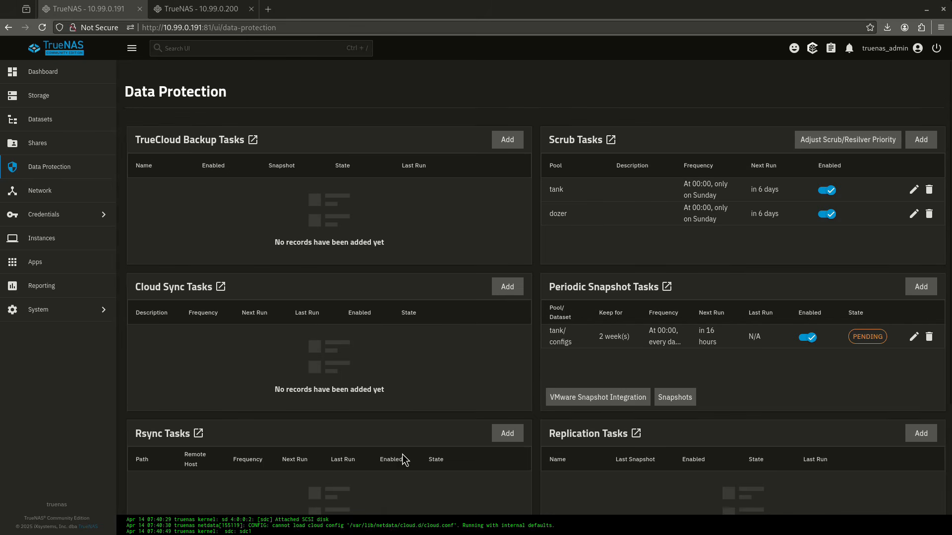
pyautogui.scroll(-2, 544, 347)
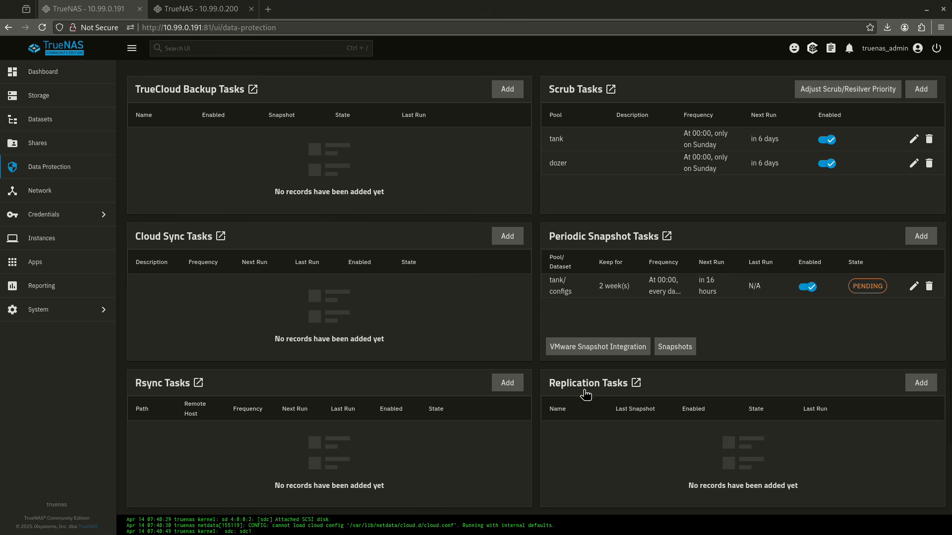
# Step: Examine the details of the media dataset in the tank pool
pyautogui.click(51, 130)
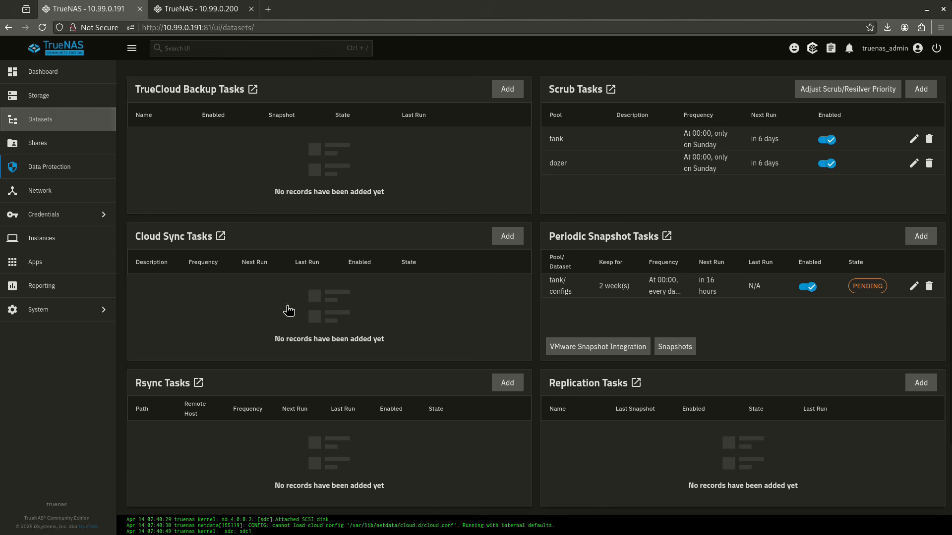
pyautogui.click(137, 215)
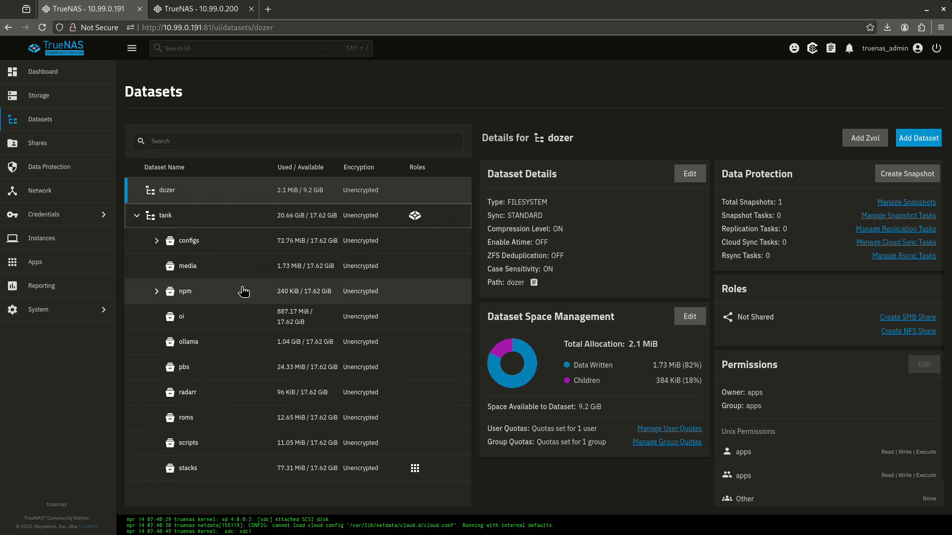
pyautogui.click(187, 271)
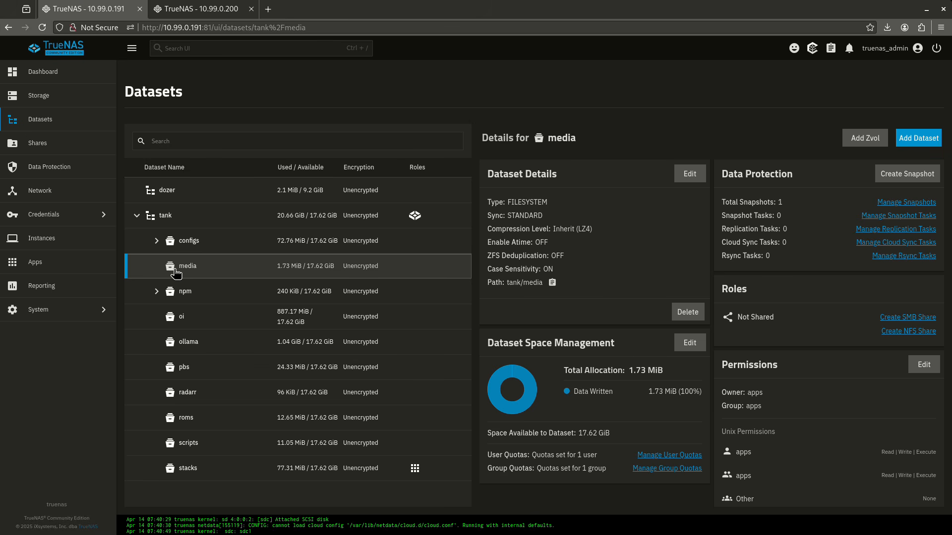
# Step: Start a new replication task with both the source and destination locations set to On this System
pyautogui.click(70, 167)
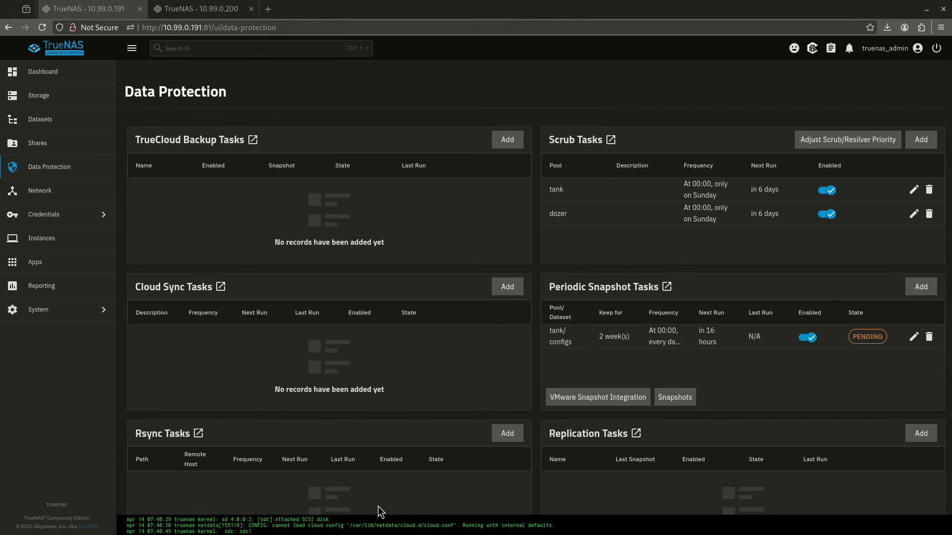
pyautogui.scroll(-3, 575, 288)
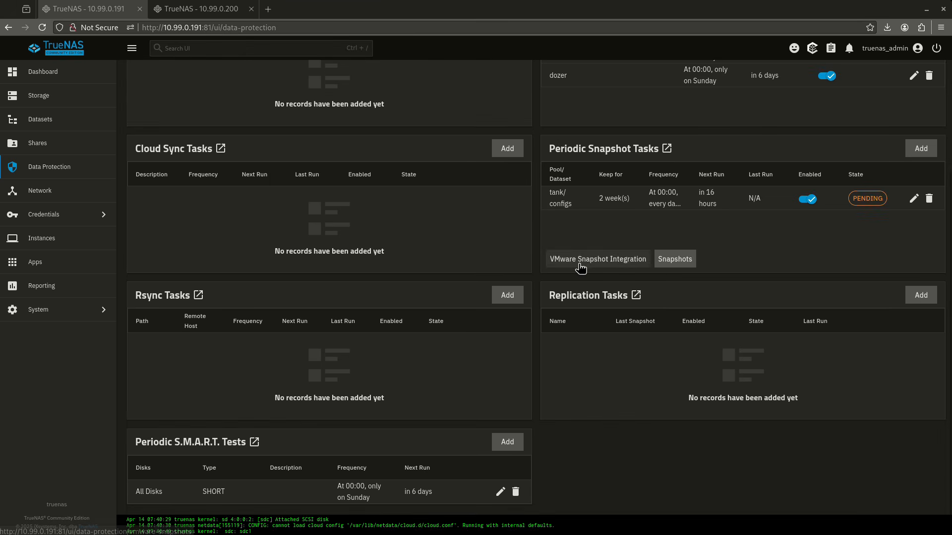
pyautogui.click(922, 295)
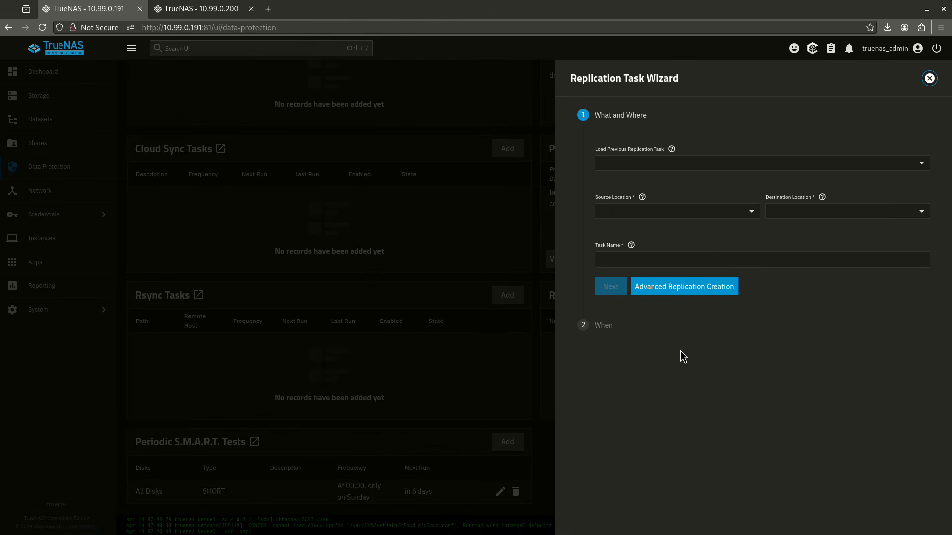
pyautogui.click(654, 215)
pyautogui.click(648, 234)
pyautogui.click(802, 217)
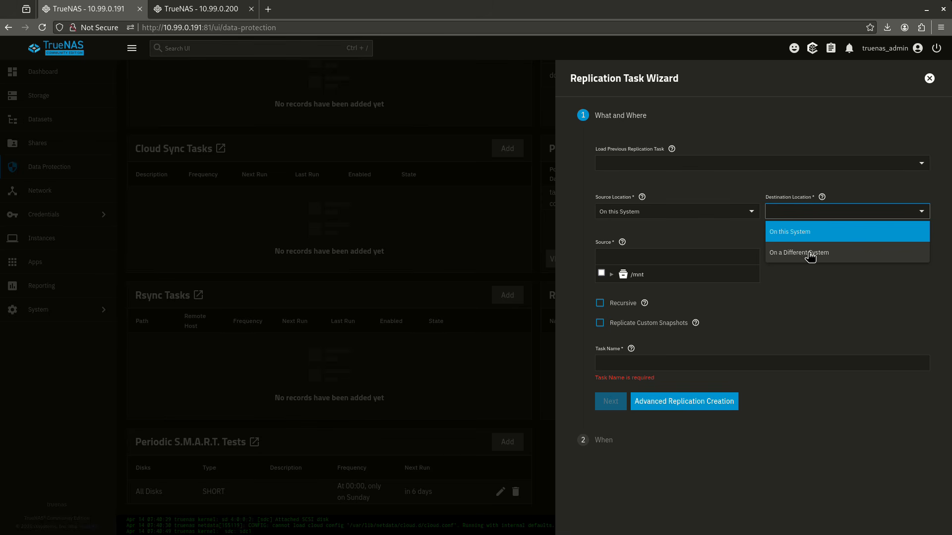
pyautogui.click(789, 235)
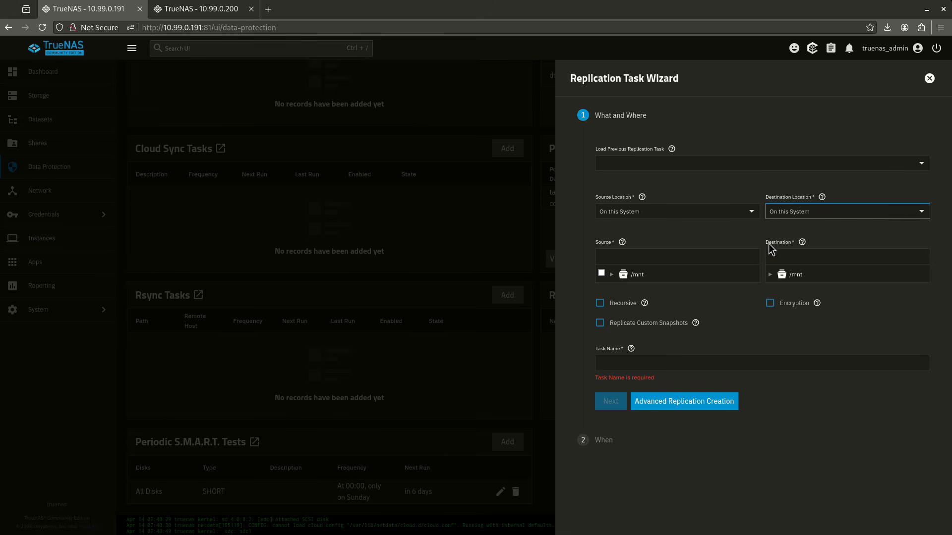
# Step: Set the replication source to tank/media and the destination to dozer/media
pyautogui.click(612, 274)
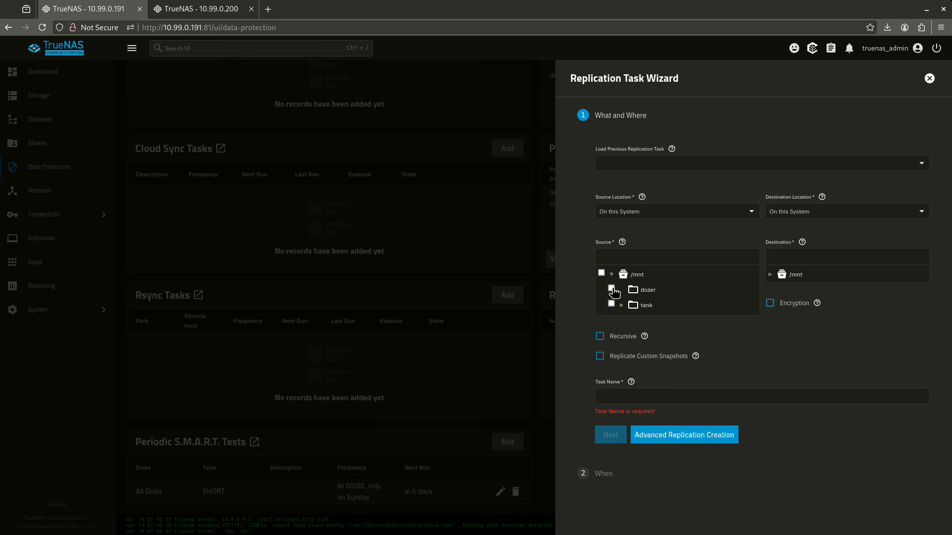
pyautogui.click(621, 305)
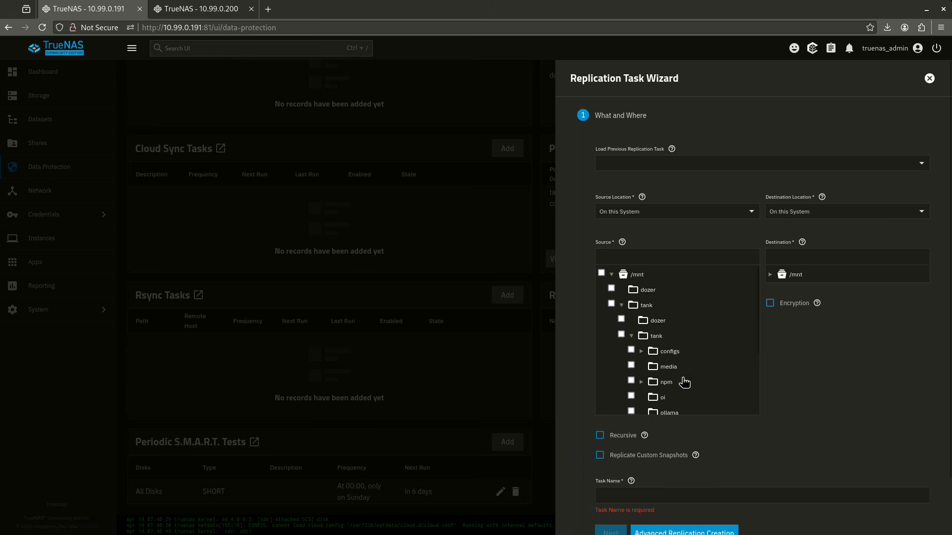
pyautogui.click(669, 367)
pyautogui.scroll(-1, 717, 344)
pyautogui.click(771, 275)
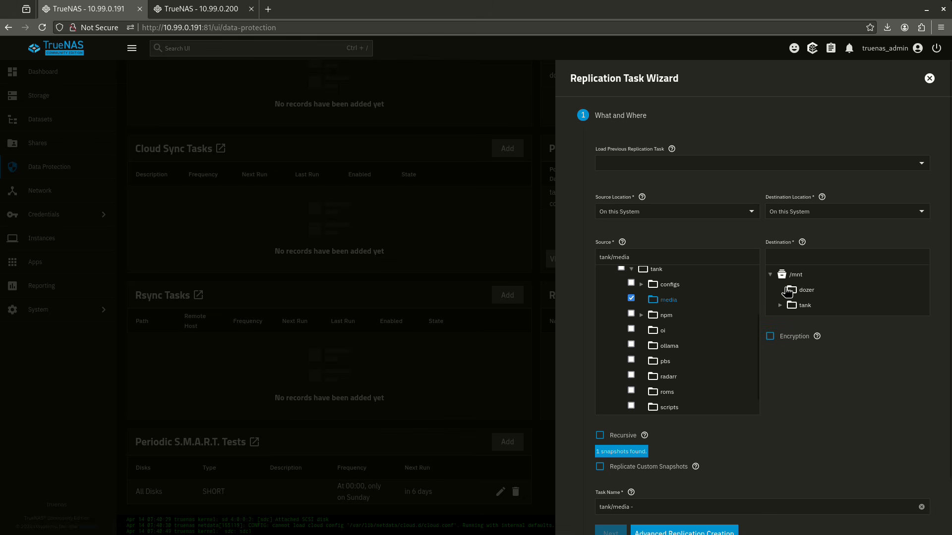
pyautogui.click(793, 291)
pyautogui.click(804, 257)
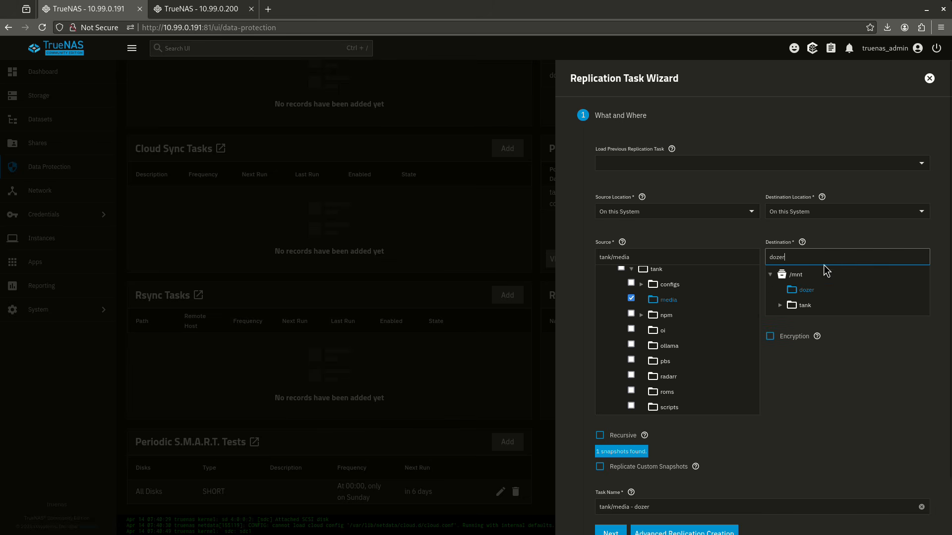
pyautogui.write('/media')
# Step: Make the replication recursive and save the task with the daily 00:00 schedule and the Same as Source snapshot lifetime
pyautogui.scroll(-2, 675, 435)
pyautogui.click(600, 372)
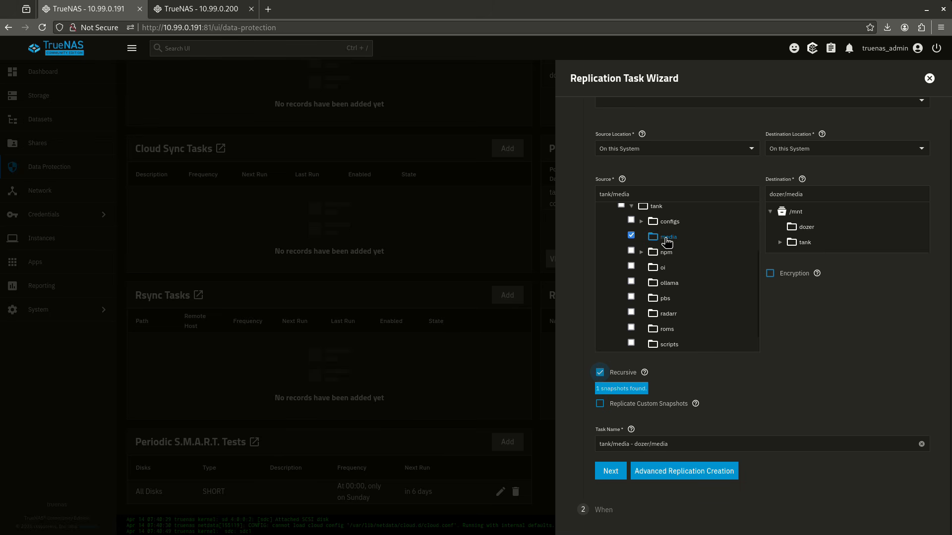
pyautogui.scroll(-1, 670, 249)
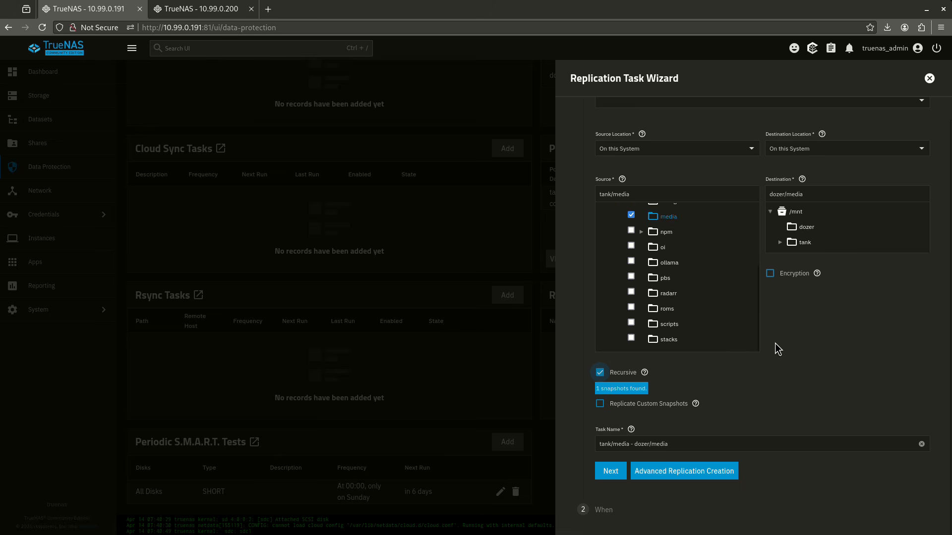
pyautogui.click(611, 473)
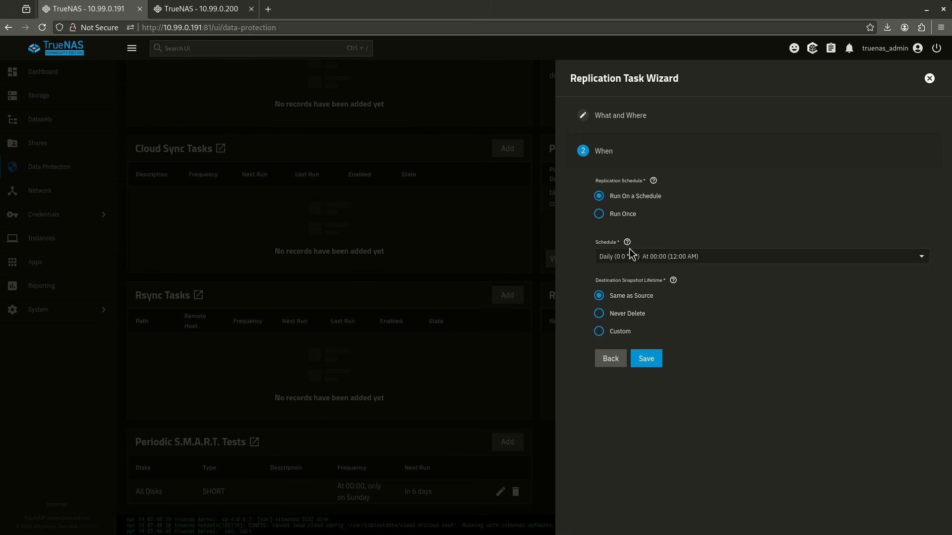
pyautogui.click(650, 365)
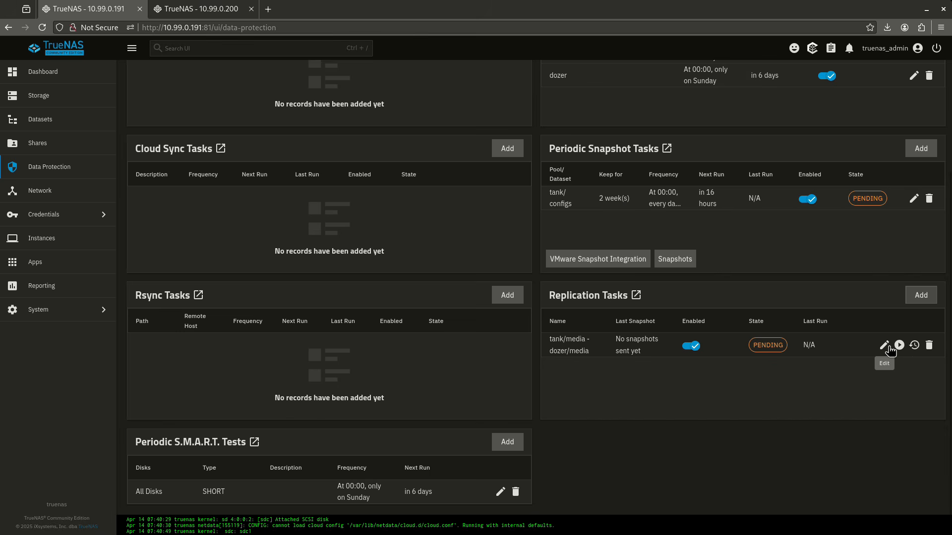
# Step: Set the destination dataset read-only policy of the tank/media - dozer/media replication task to IGNORE and save the task
pyautogui.click(883, 345)
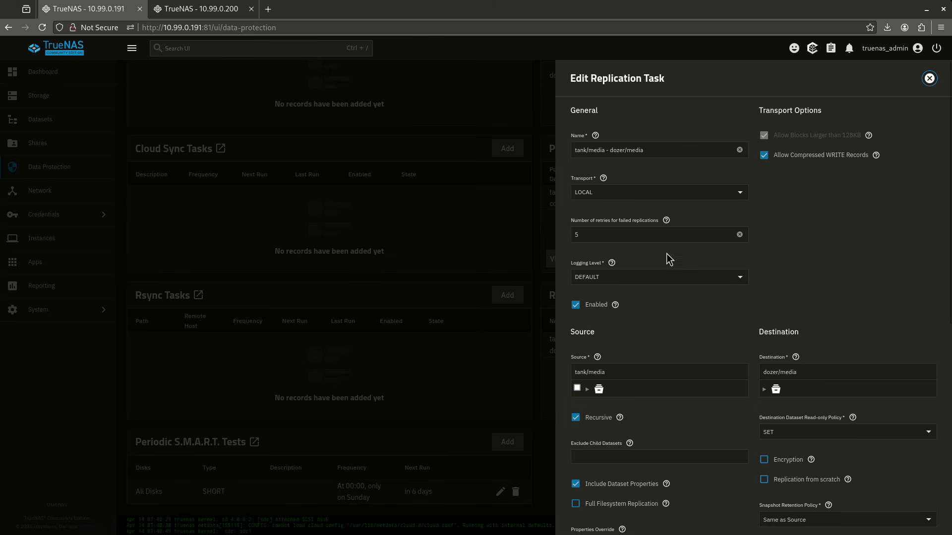
pyautogui.scroll(-4, 745, 209)
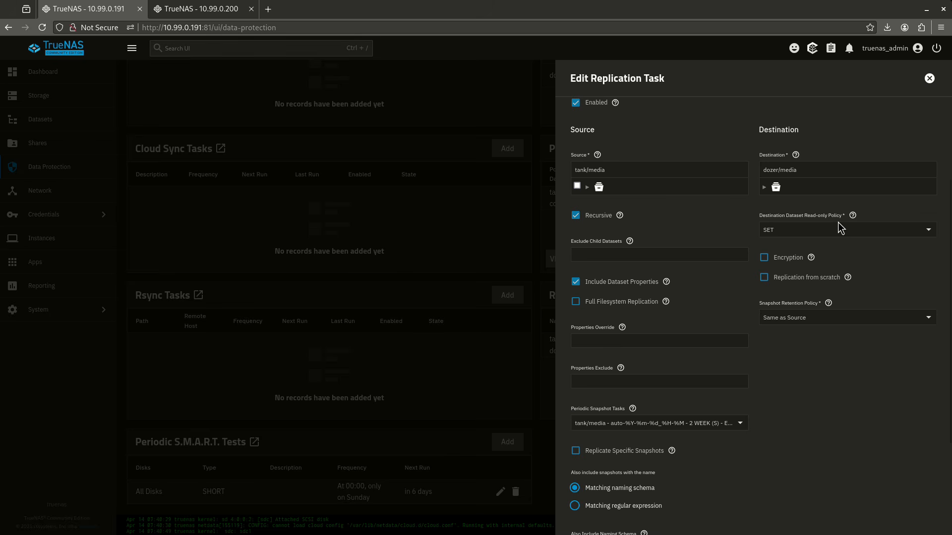
pyautogui.click(773, 231)
pyautogui.click(790, 290)
pyautogui.scroll(-3, 770, 327)
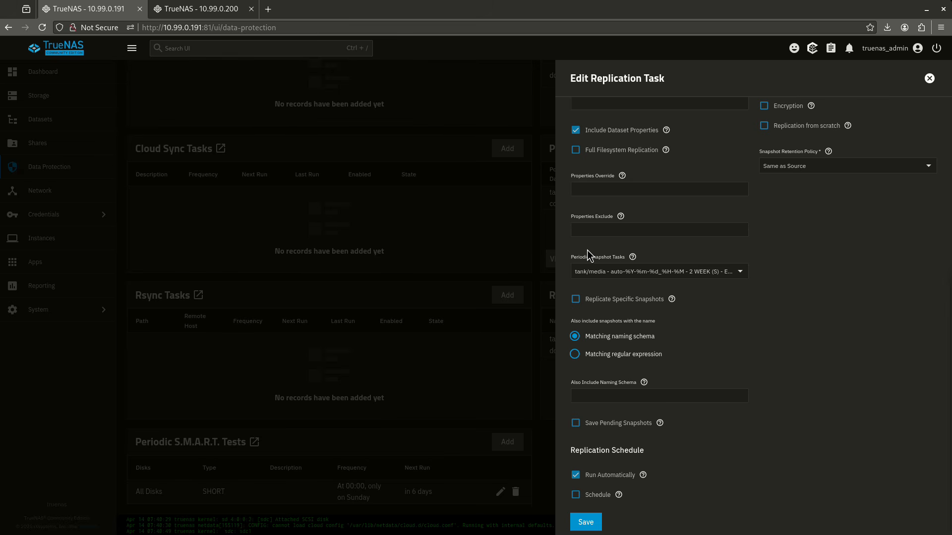
pyautogui.click(649, 270)
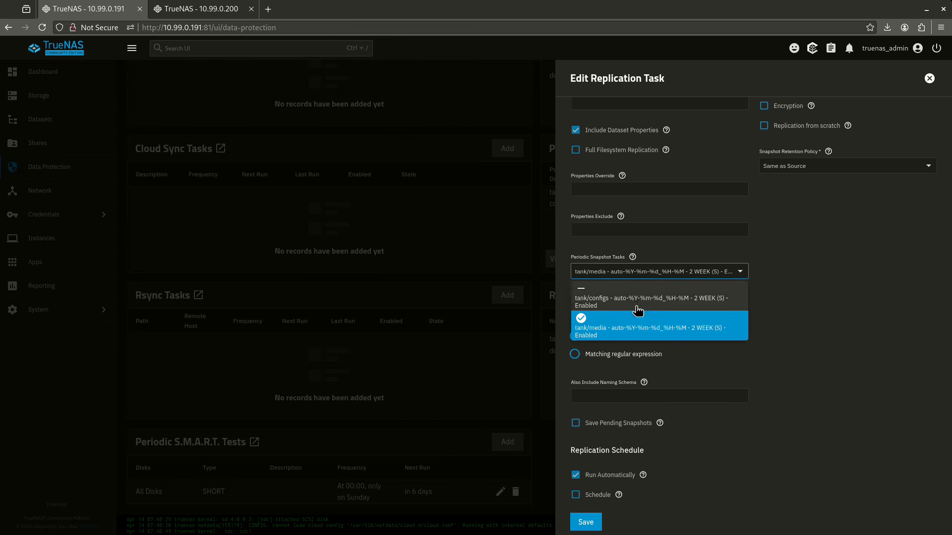
pyautogui.click(680, 274)
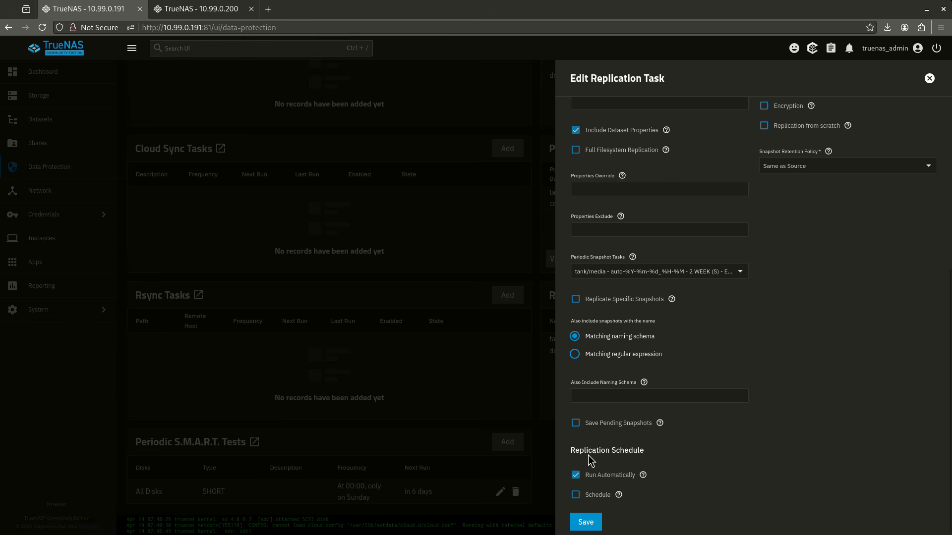
pyautogui.click(594, 525)
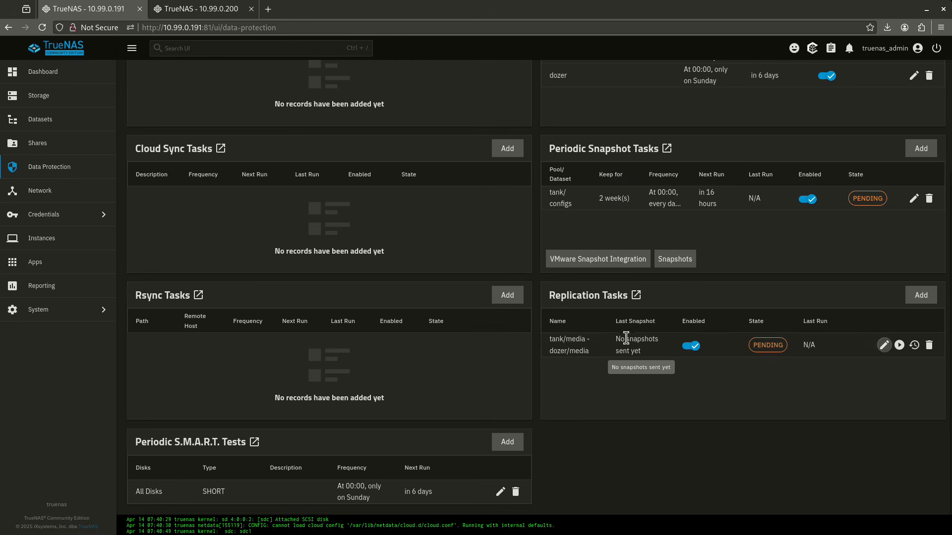
# Step: Run the tank/media - dozer/media replication task immediately
pyautogui.moveTo(633, 339); pyautogui.dragTo(649, 351)
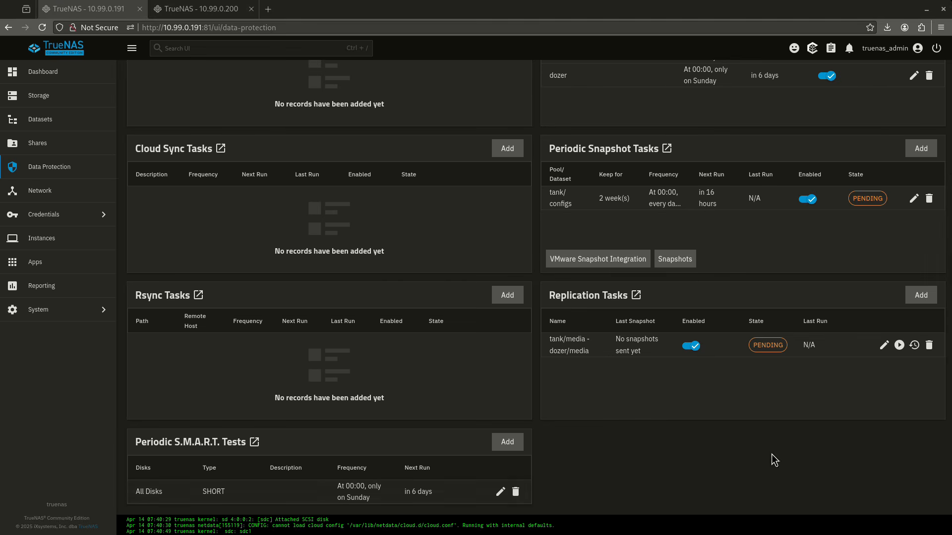
pyautogui.click(898, 345)
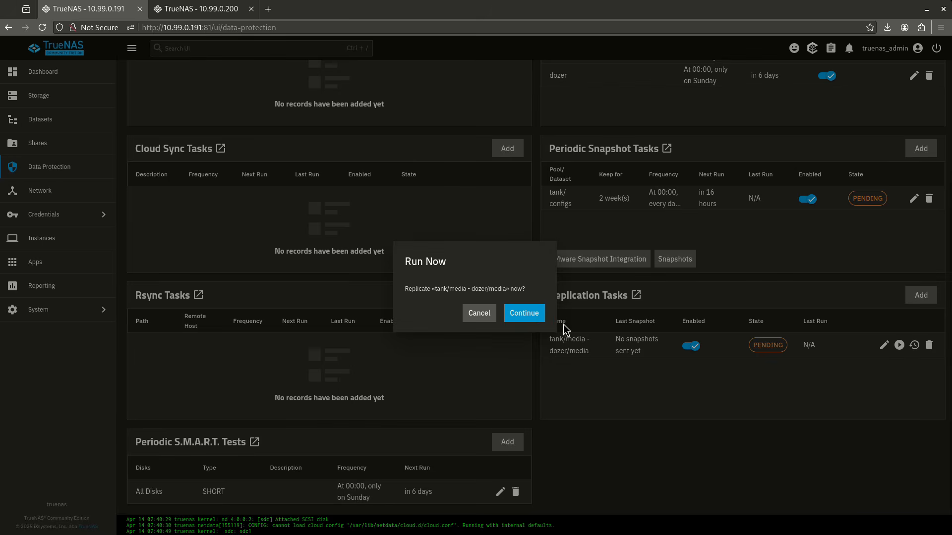
pyautogui.click(540, 314)
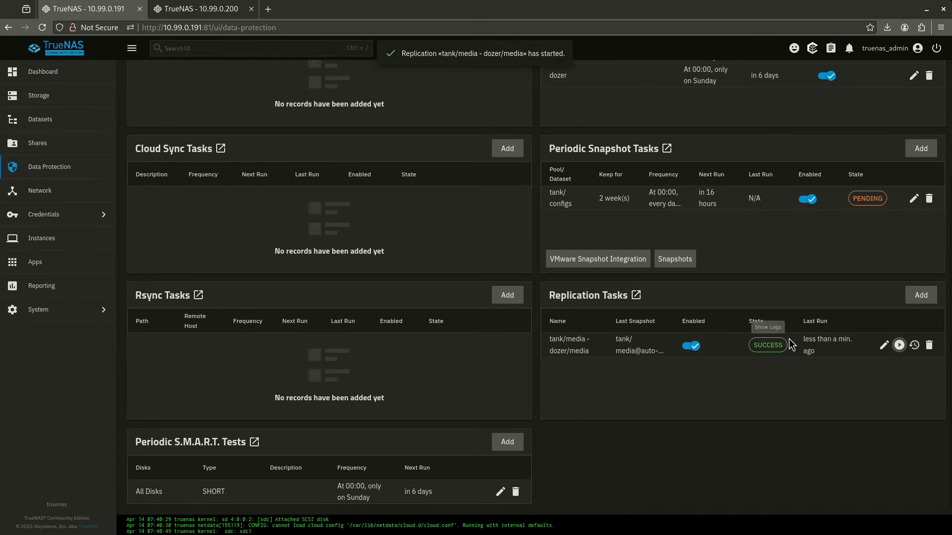
# Step: Compare the replicated media dataset in the dozer pool with the media dataset in the tank pool
pyautogui.click(45, 119)
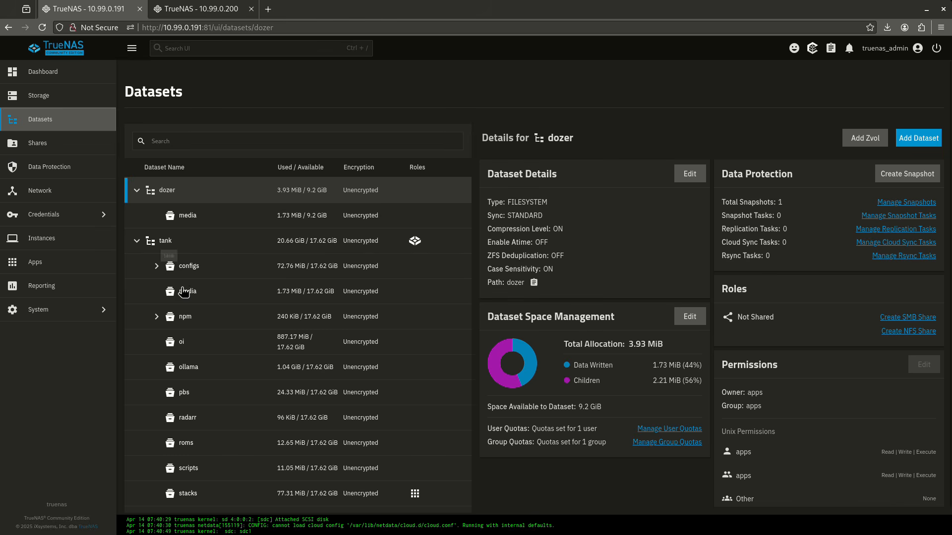
pyautogui.click(298, 299)
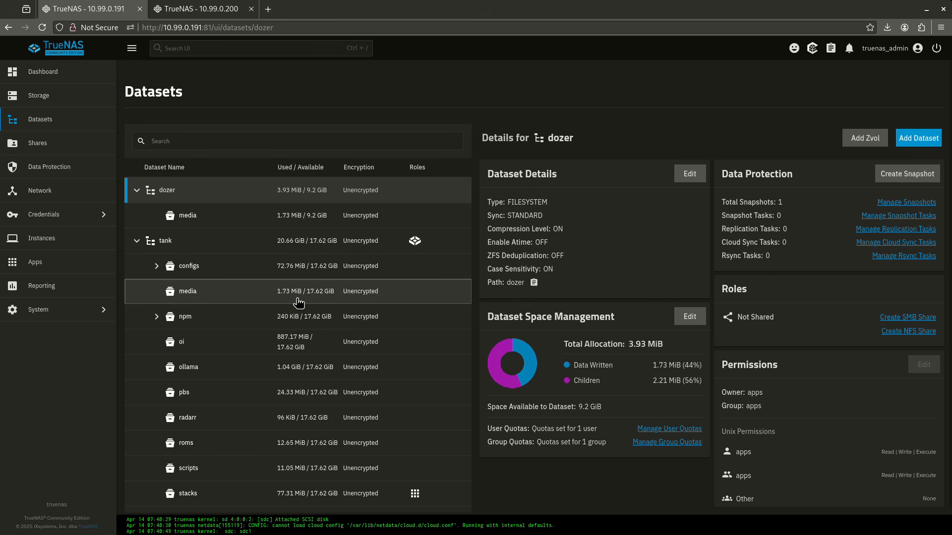
pyautogui.click(270, 215)
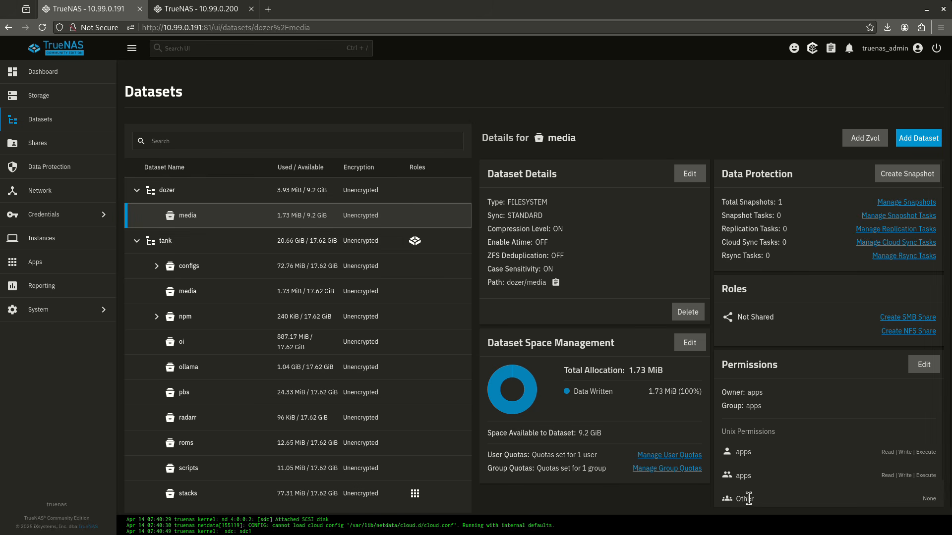
pyautogui.click(194, 302)
pyautogui.click(141, 225)
# Step: Review the snapshot and replication tasks, the storage pools, and the datasets in the dozer and tank pools
pyautogui.click(102, 174)
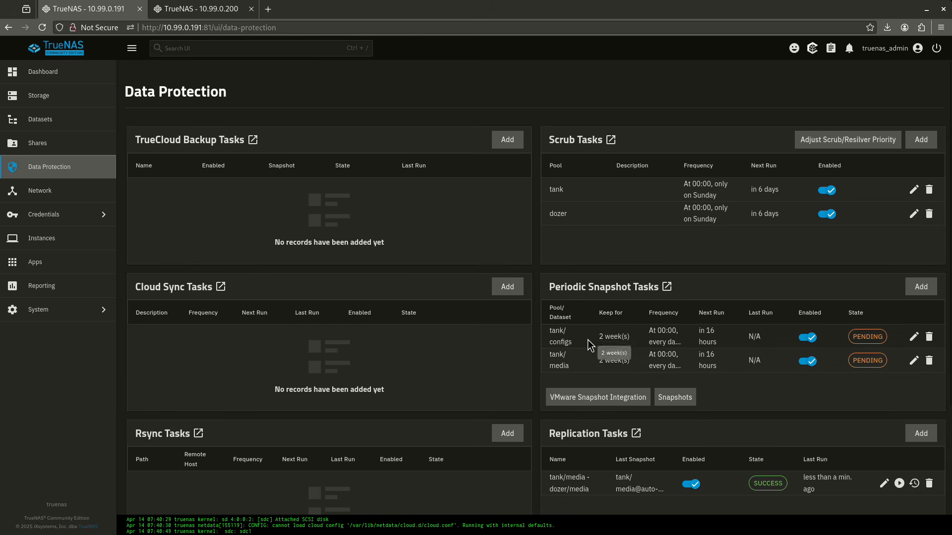
pyautogui.scroll(-1, 701, 412)
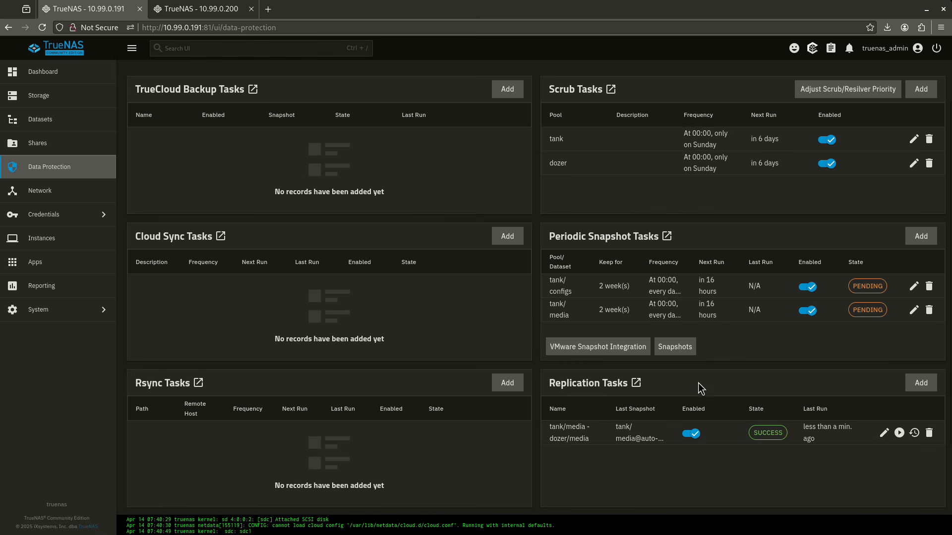
pyautogui.click(90, 108)
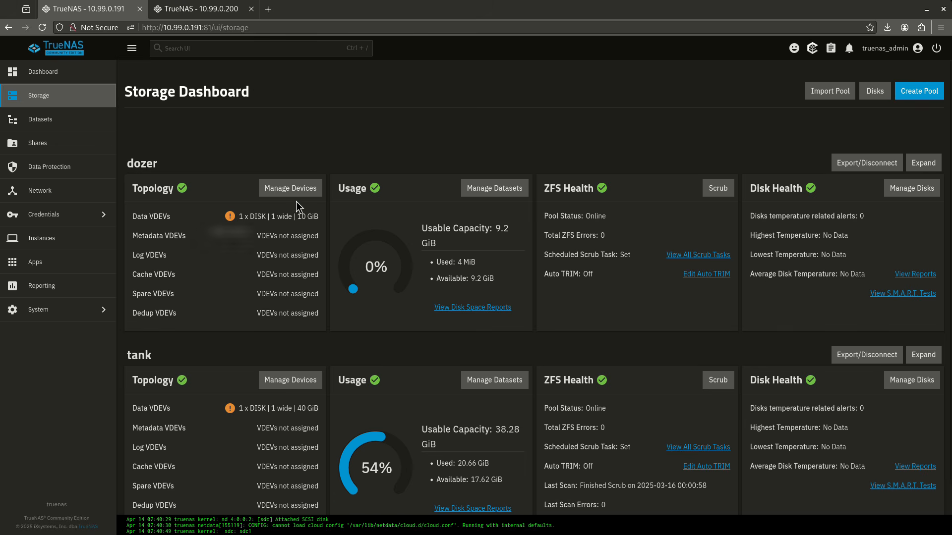
pyautogui.click(86, 164)
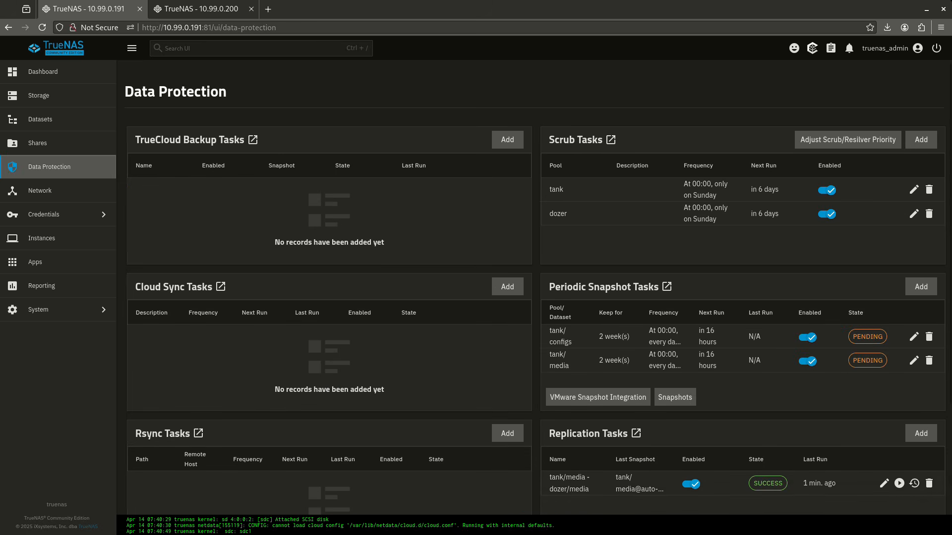
pyautogui.scroll(-1, 371, 511)
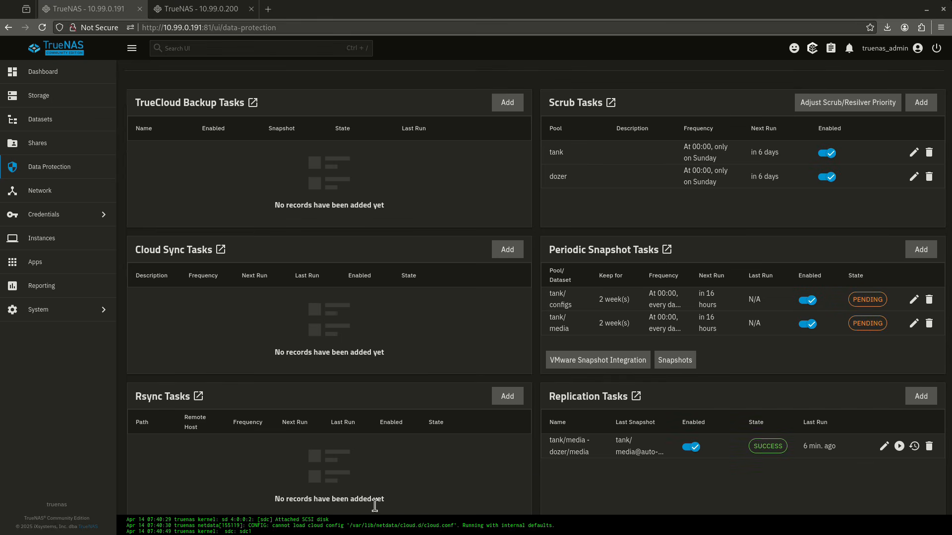
pyautogui.click(39, 119)
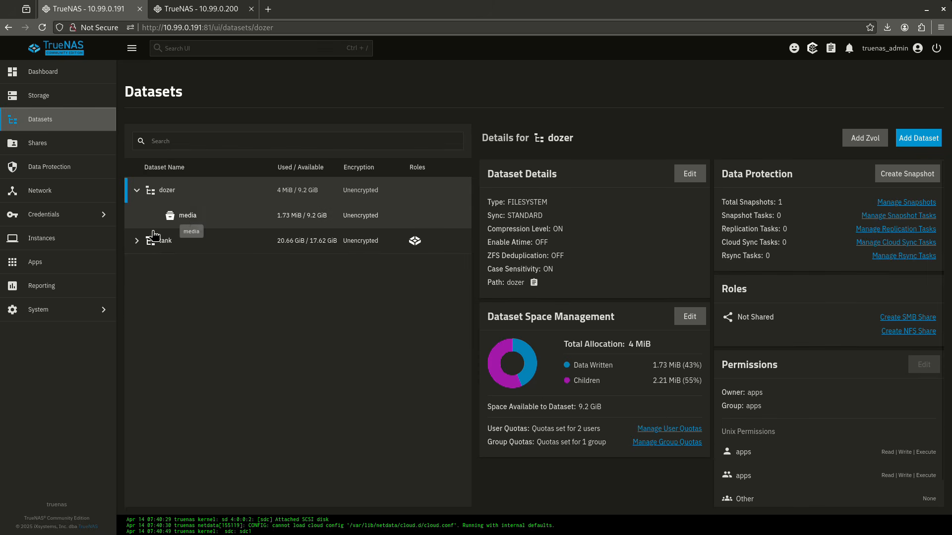
pyautogui.click(137, 240)
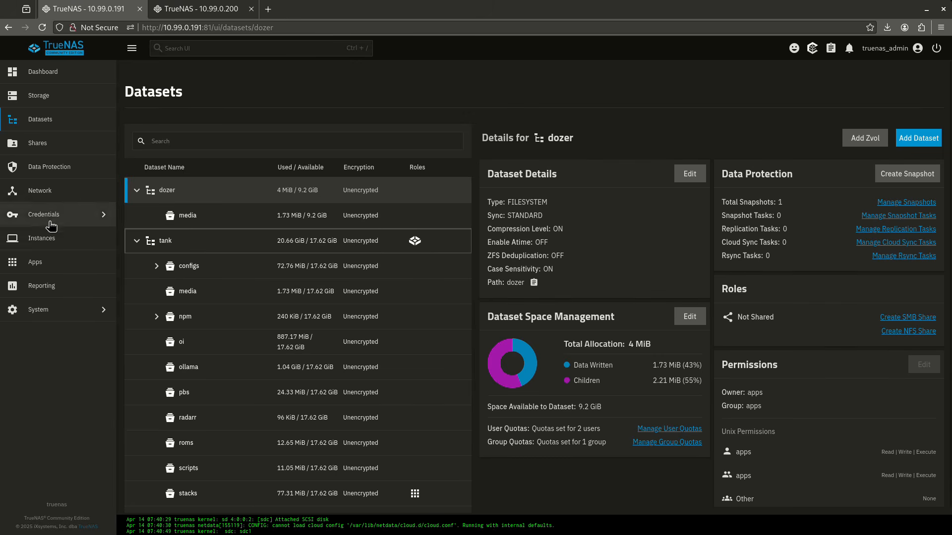
# Step: Create a restore task from the tank/media - dozer/media replication, named restore media, with the destination tank/newmedia
pyautogui.click(58, 171)
pyautogui.scroll(-2, 639, 382)
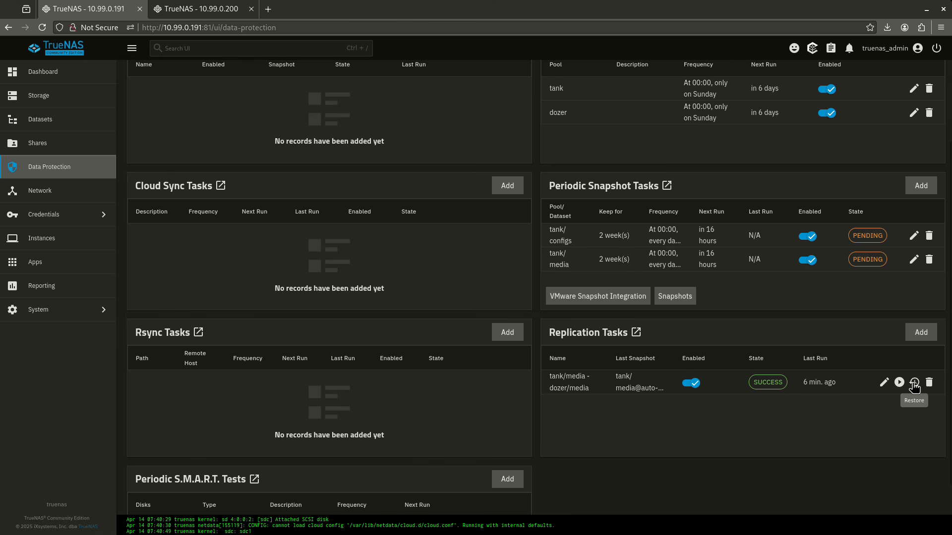
pyautogui.click(914, 383)
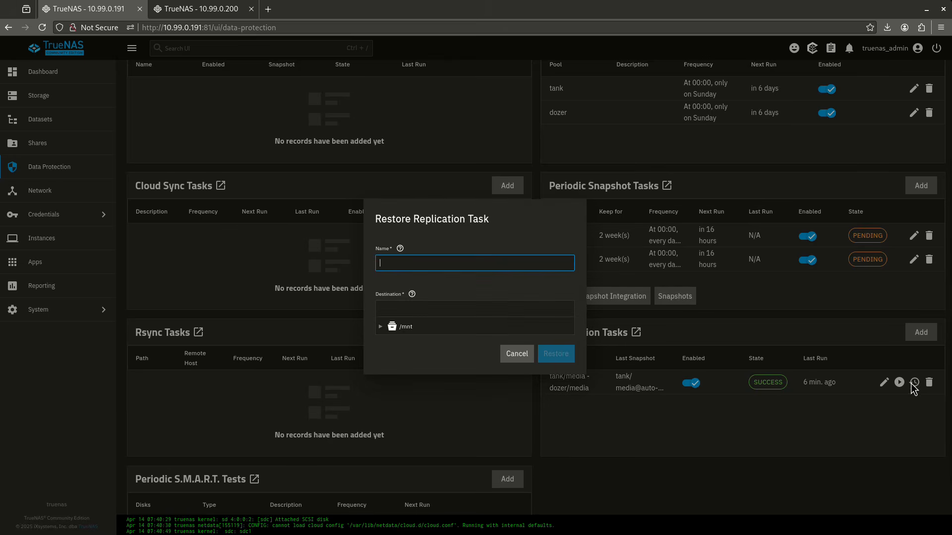
pyautogui.write('restore media')
pyautogui.click(381, 327)
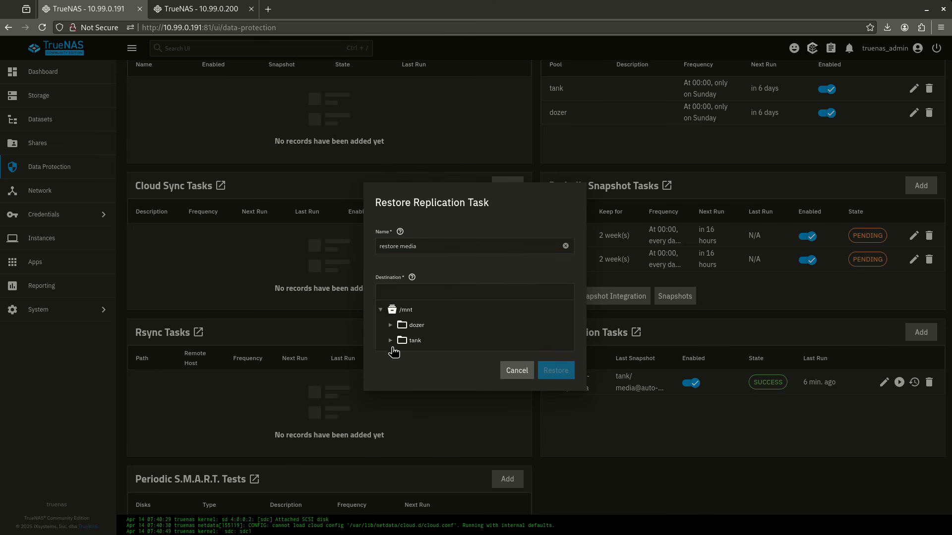
pyautogui.click(391, 351)
pyautogui.click(400, 352)
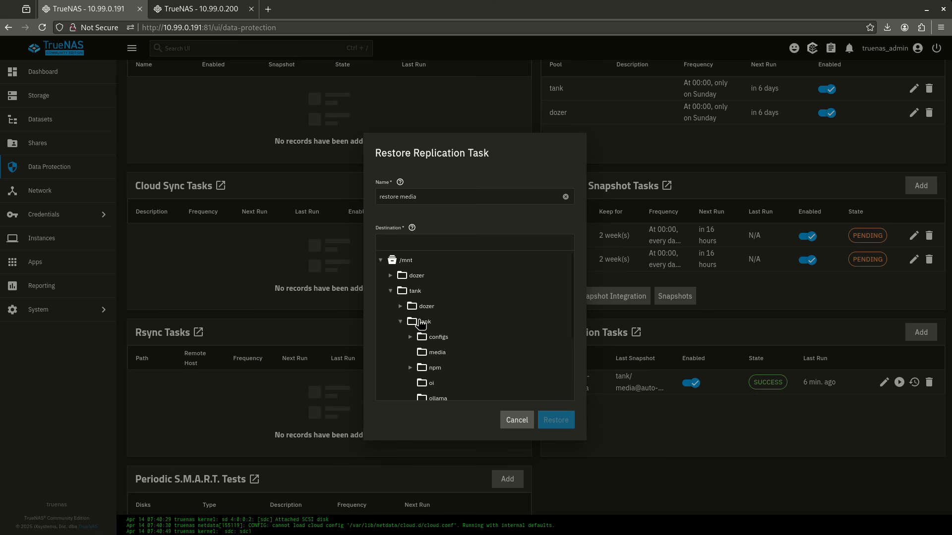
pyautogui.click(420, 322)
pyautogui.click(410, 242)
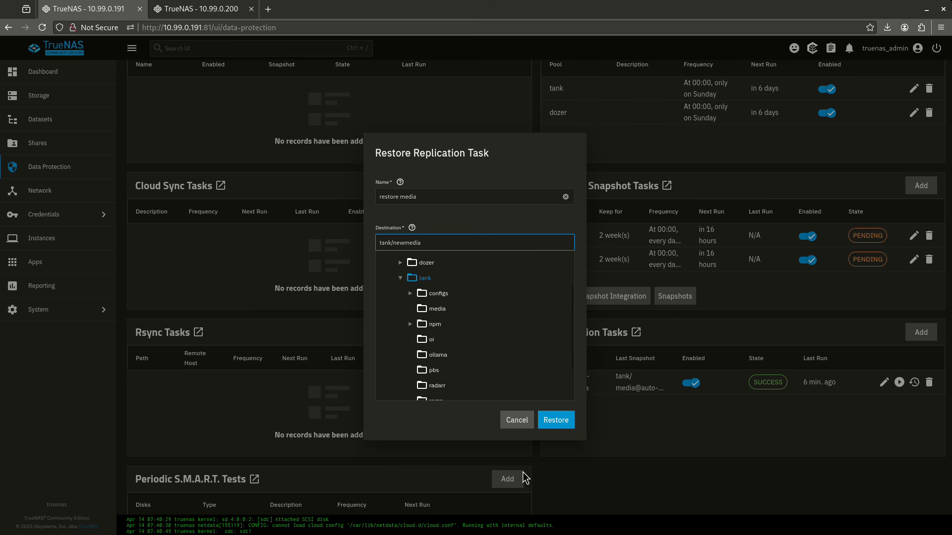
pyautogui.click(565, 427)
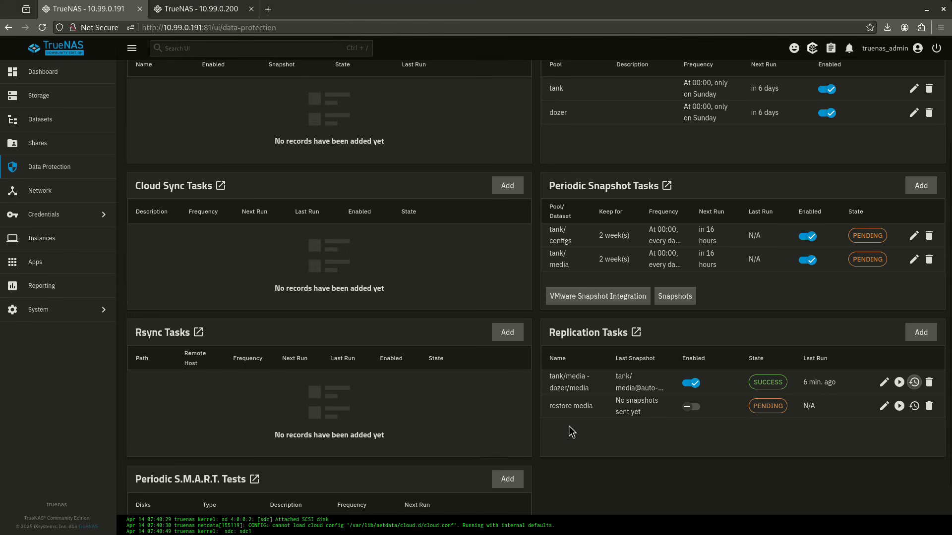
# Step: Set the destination dataset read-only policy of the restore media task to IGNORE and save the task
pyautogui.click(884, 406)
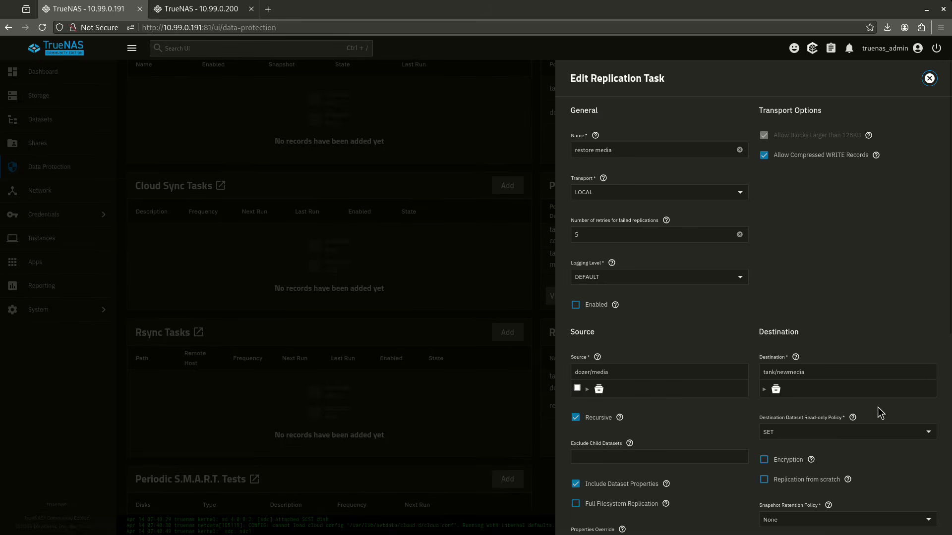
pyautogui.click(824, 434)
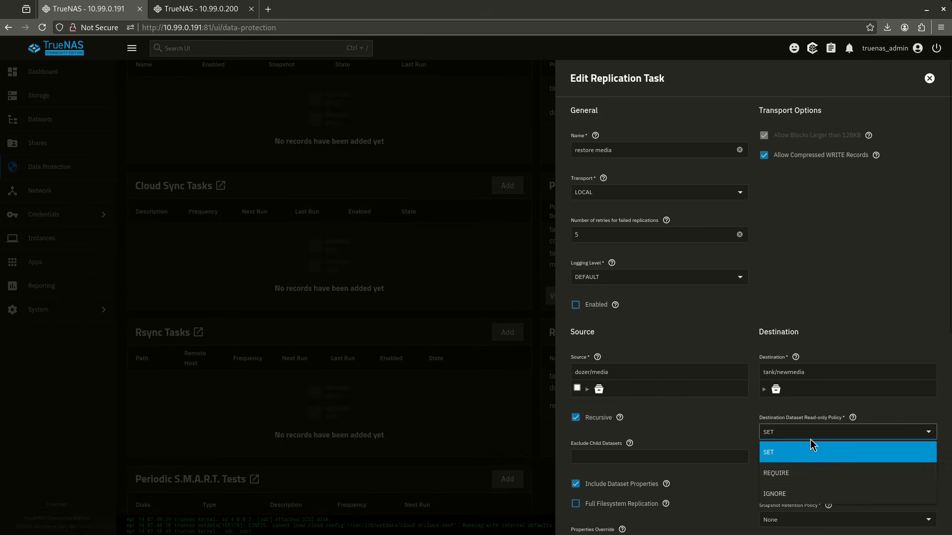
pyautogui.click(807, 494)
pyautogui.moveTo(775, 417); pyautogui.dragTo(836, 418)
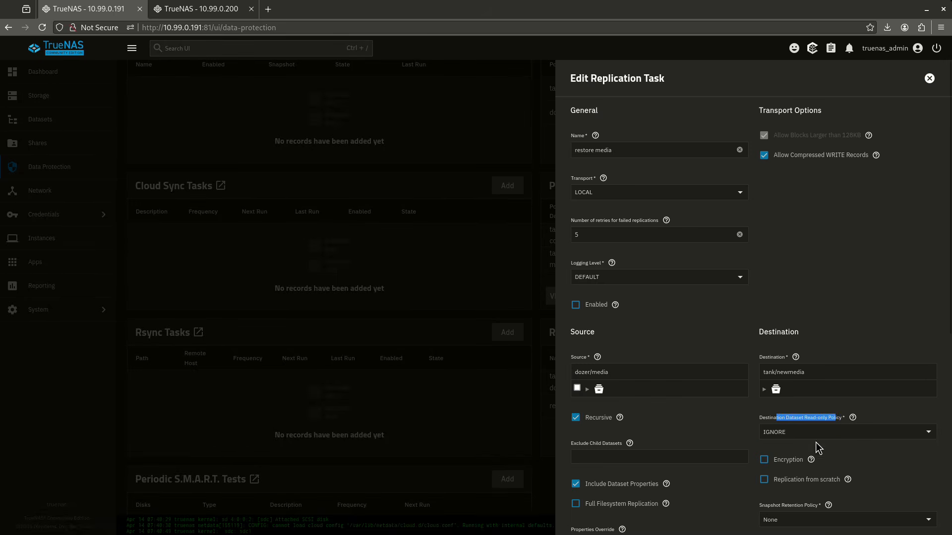
pyautogui.scroll(-6, 686, 413)
pyautogui.click(594, 514)
# Step: Enable the restore media replication task and run it immediately
pyautogui.click(691, 409)
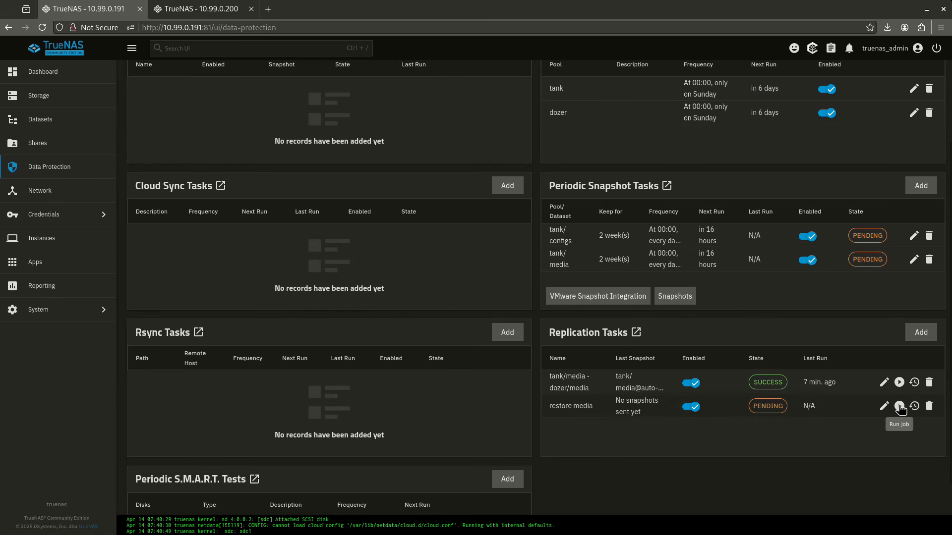
pyautogui.click(899, 407)
pyautogui.click(536, 316)
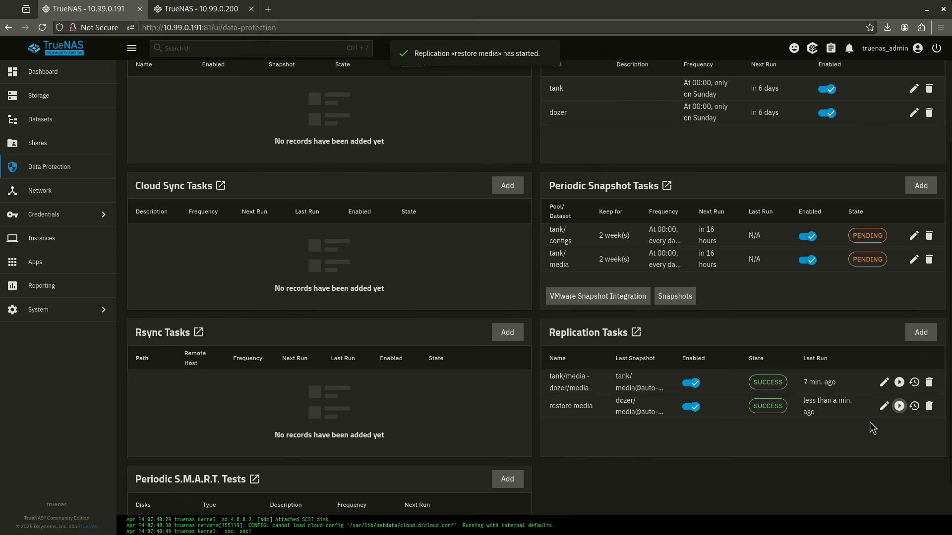
# Step: Examine the details of the newmedia dataset in the tank pool
pyautogui.click(79, 119)
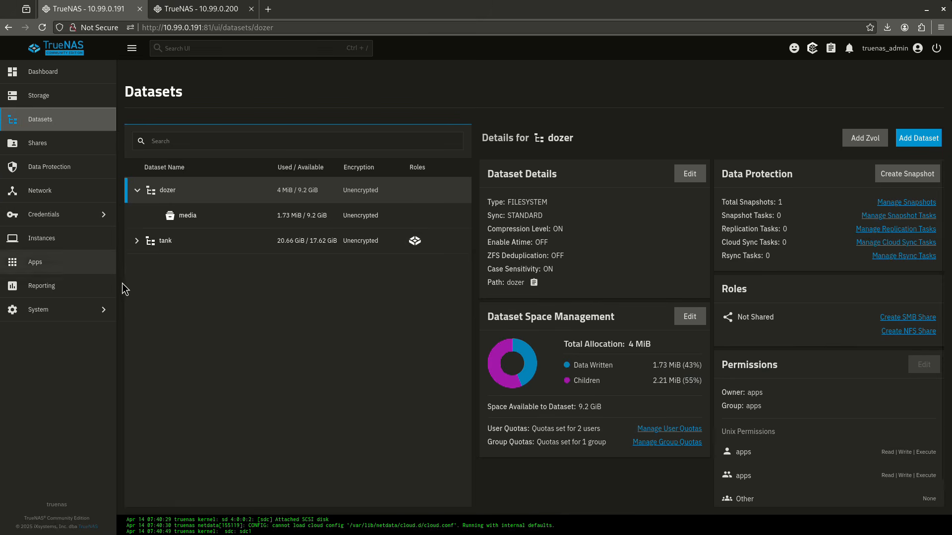
pyautogui.click(137, 240)
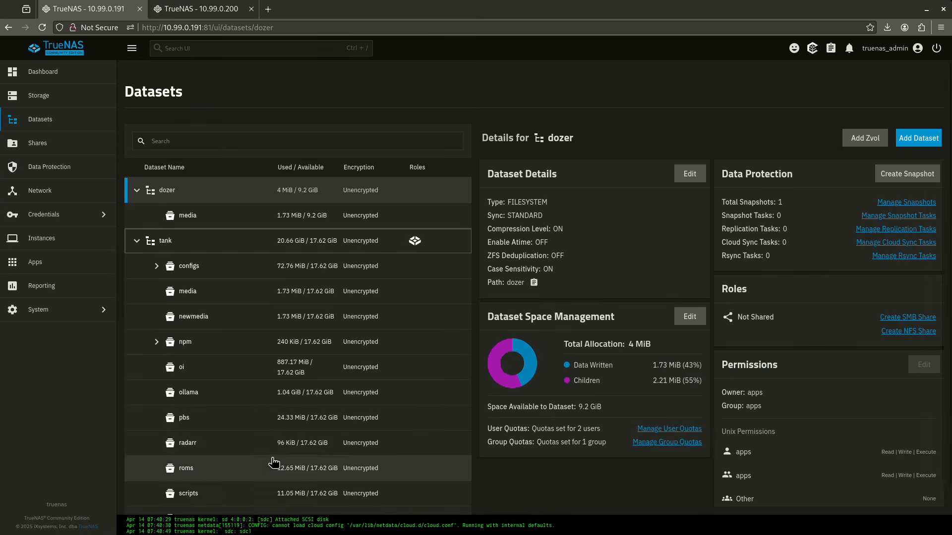
pyautogui.click(213, 322)
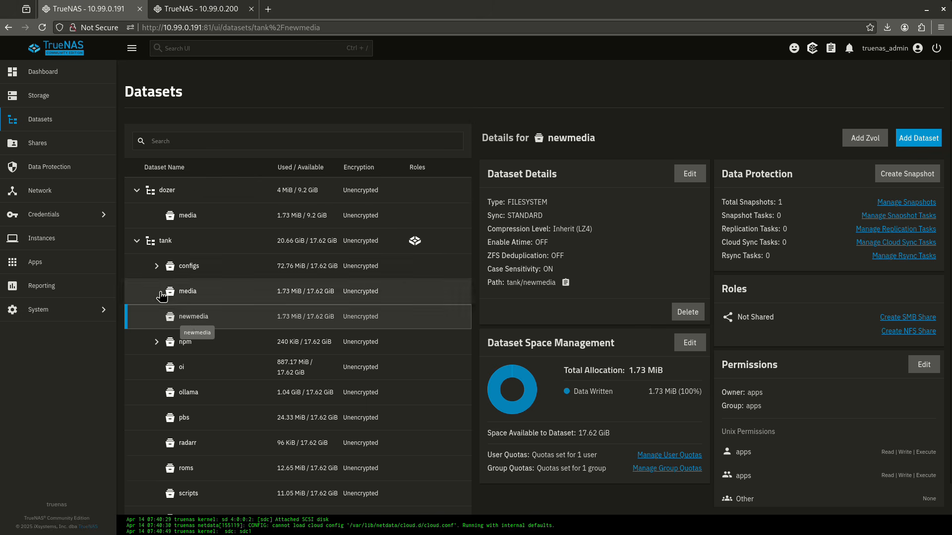
# Step: Review the snapshot and replication tasks on the data protection page, and return to the datasets overview
pyautogui.click(44, 166)
pyautogui.scroll(-3, 754, 334)
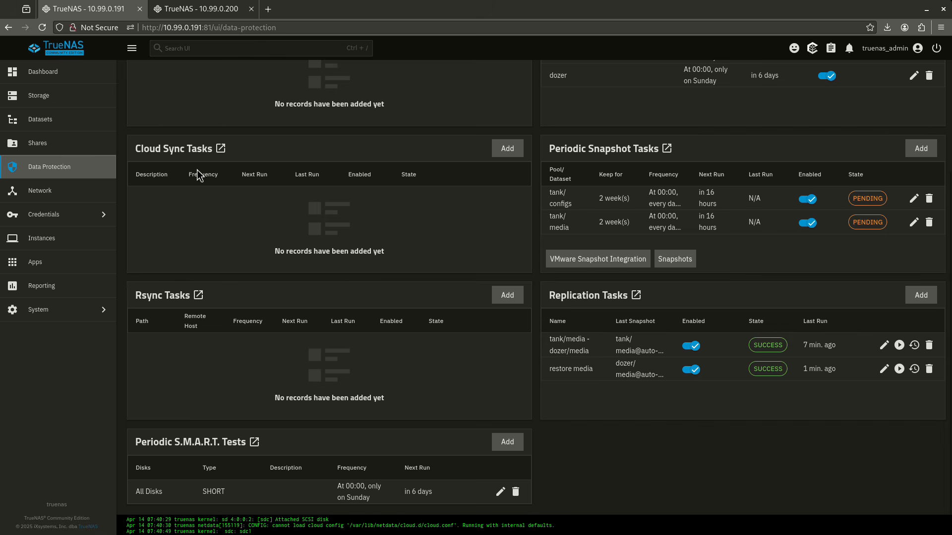
pyautogui.click(56, 121)
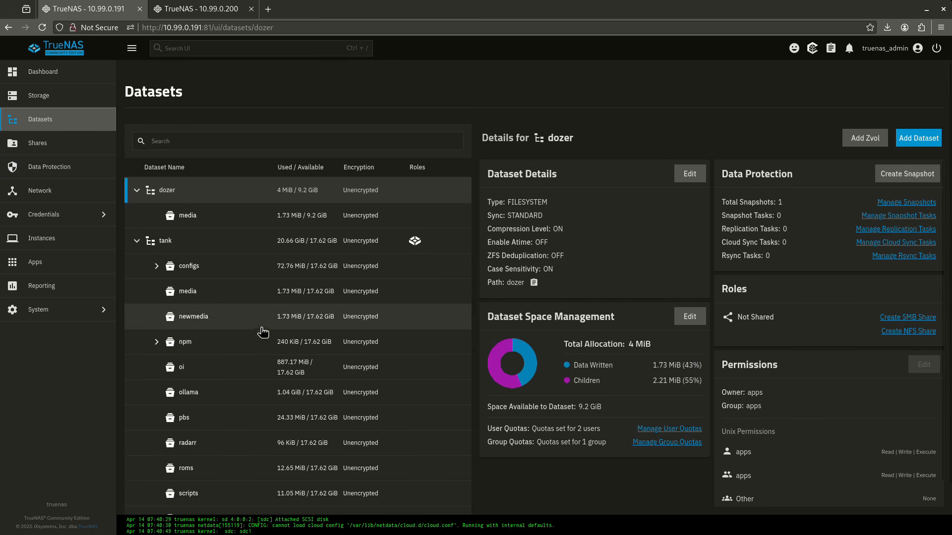